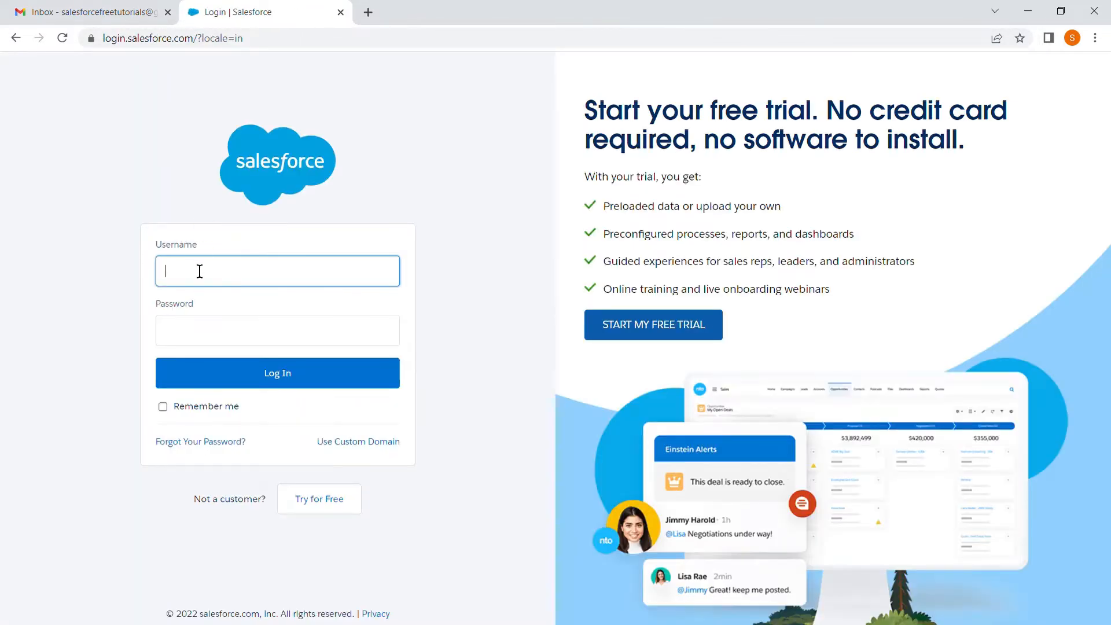
Step: Switch to Gmail and look up the login username in the Salesforce account verification email
left_click(126, 14)
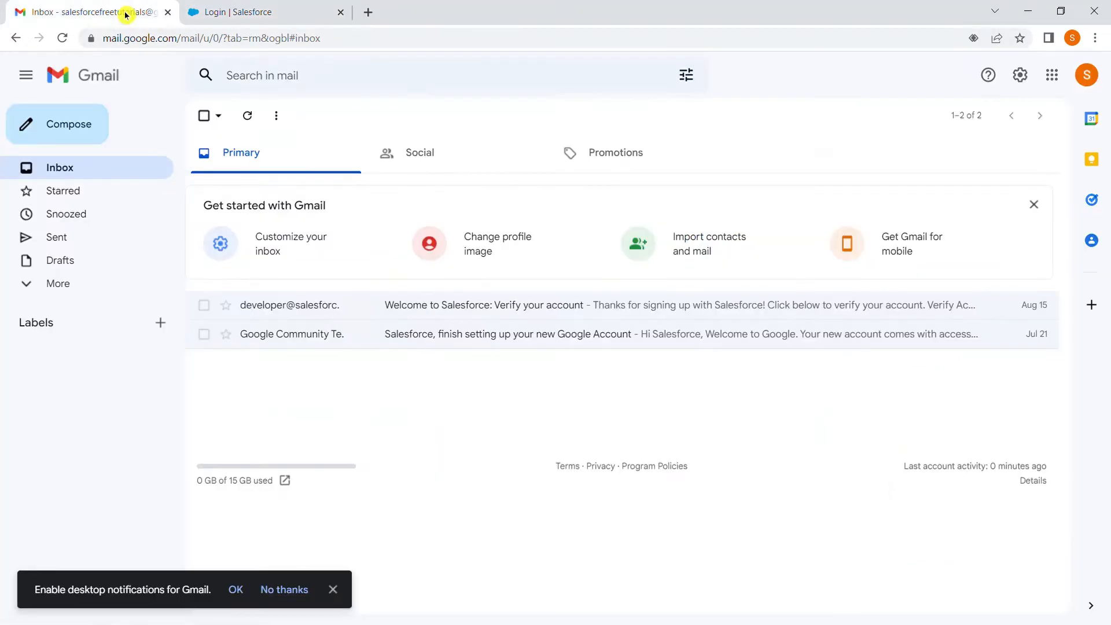
left_click(347, 315)
scroll(496, 422, "down", 5)
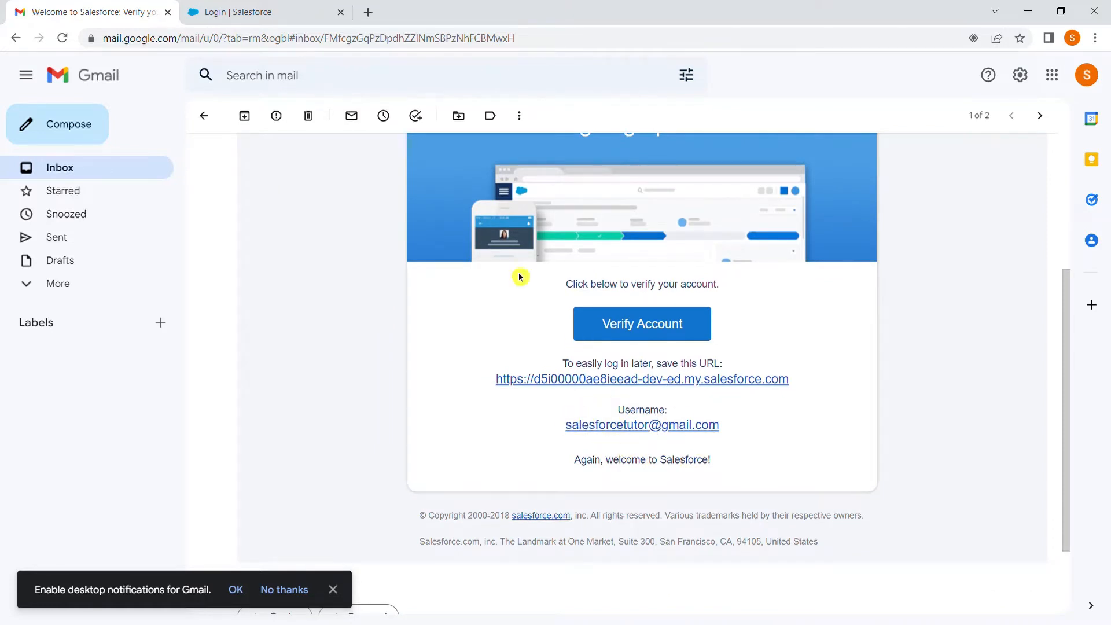
Step: Log in to Salesforce with the account username and password, and dismiss the Go Mobile prompt
left_click(280, 11)
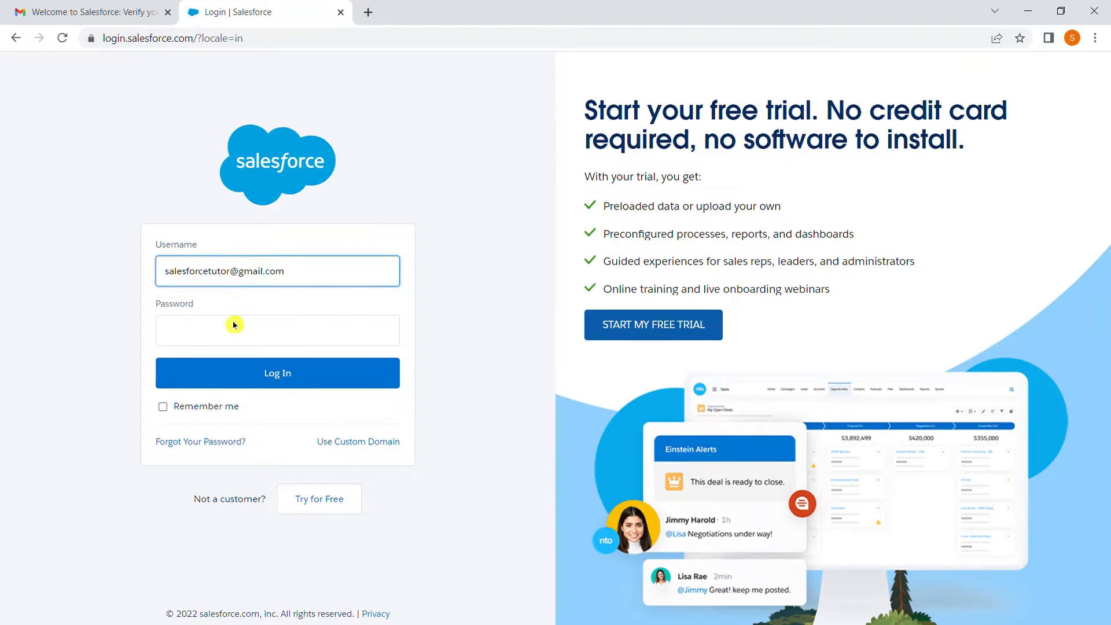
left_click(233, 339)
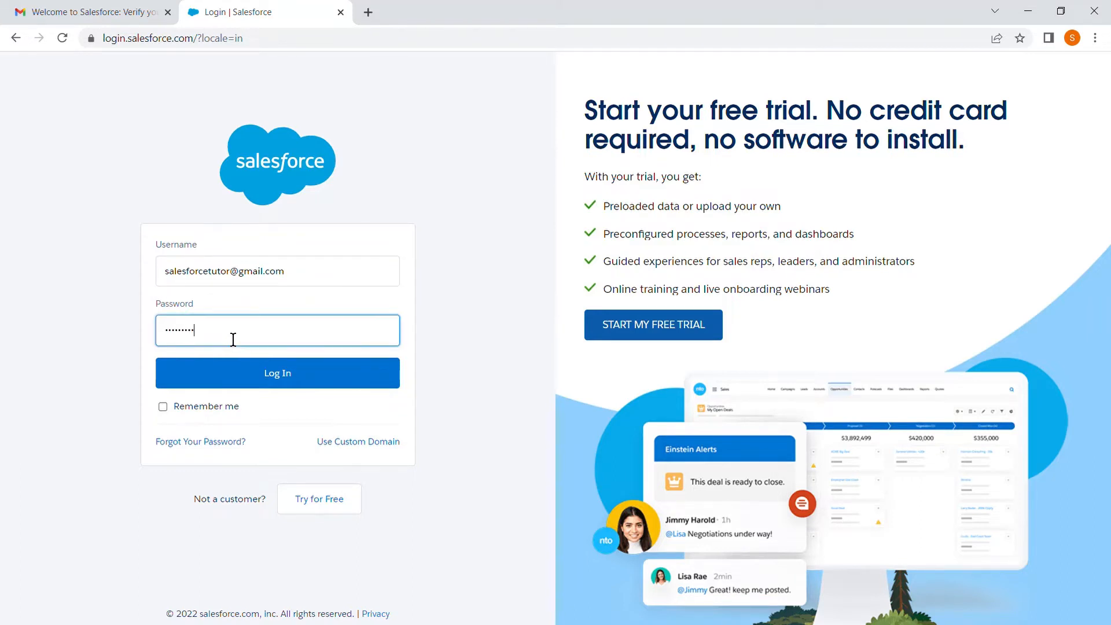
left_click(266, 387)
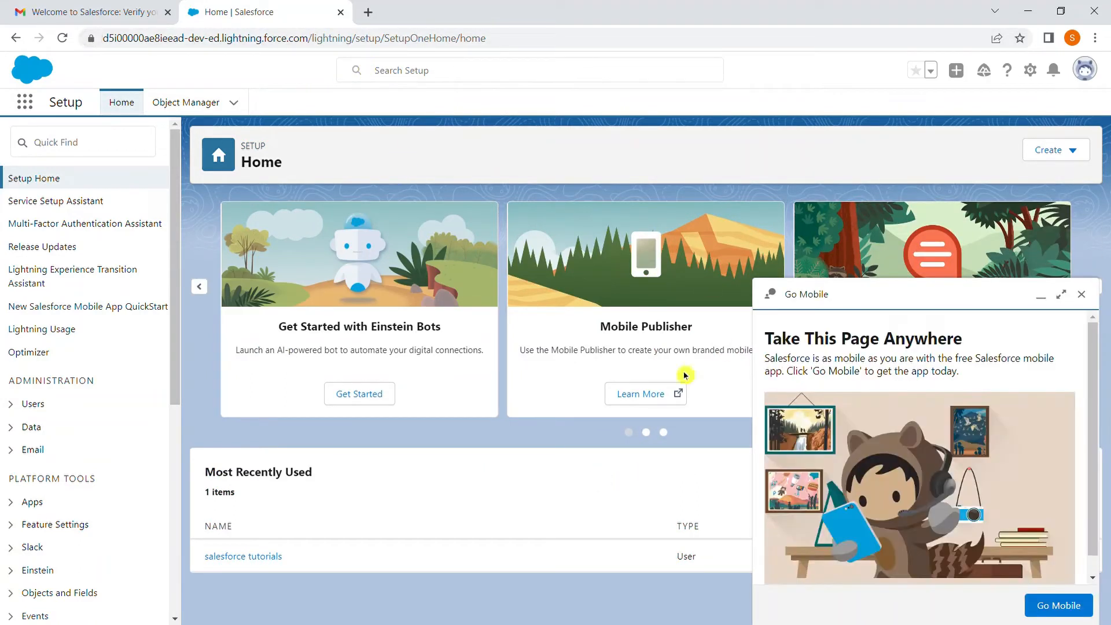
left_click(1081, 295)
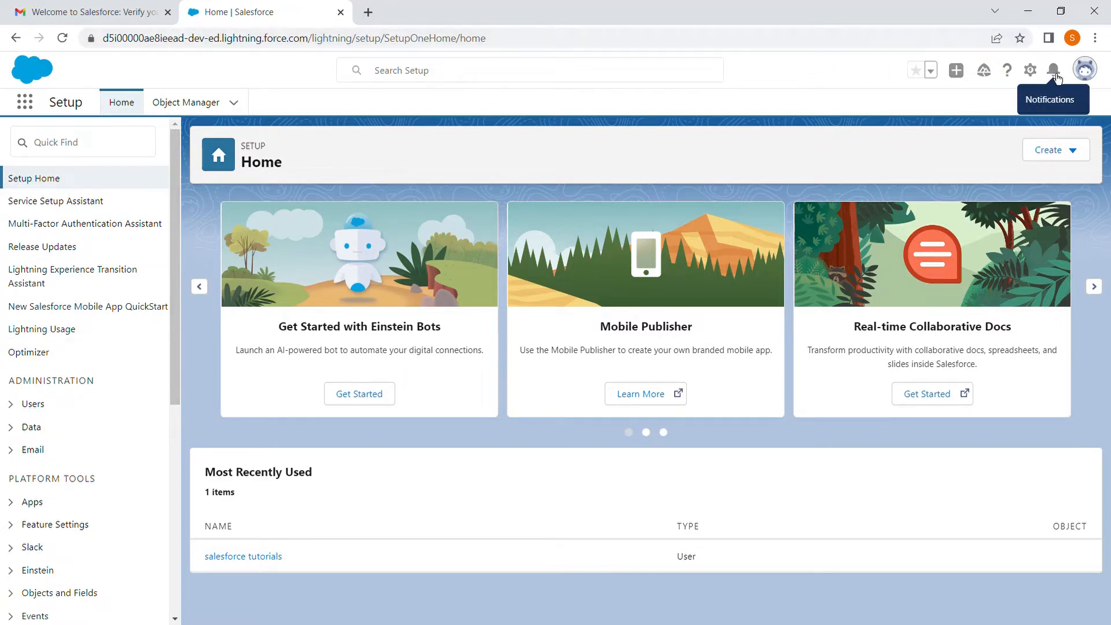
Step: Switch the interface to Salesforce Classic from the user profile options
left_click(1088, 72)
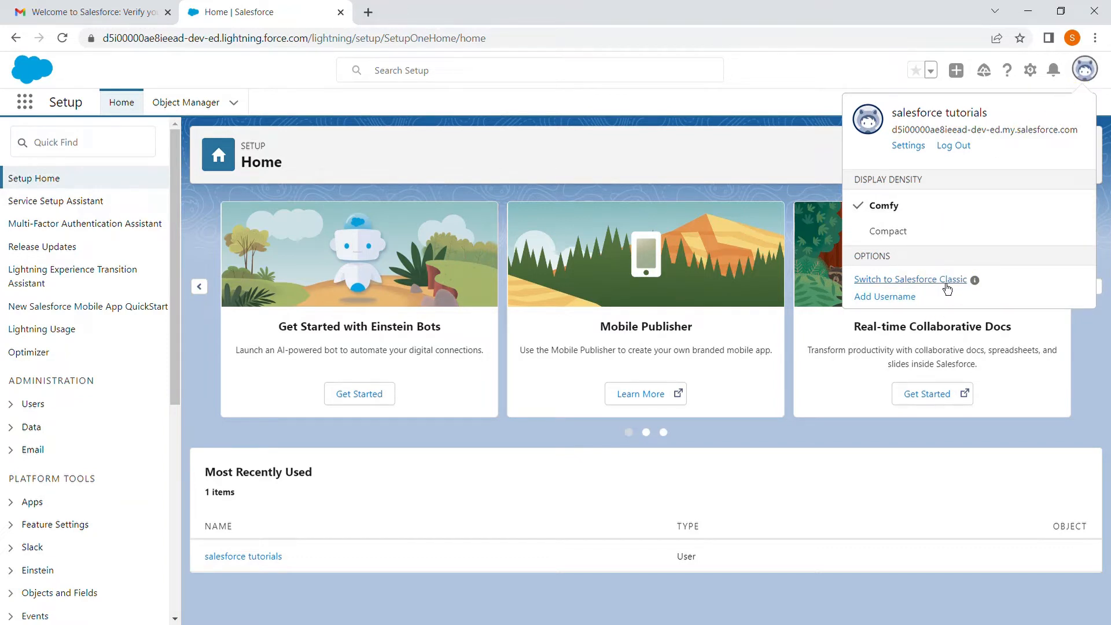
left_click(1092, 81)
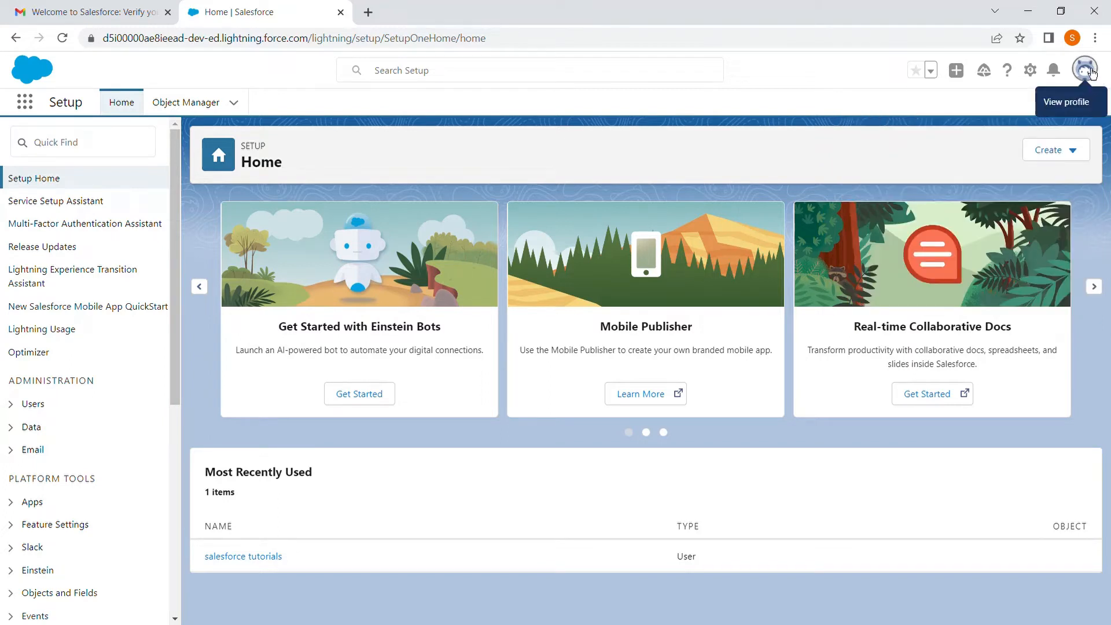
left_click(1091, 73)
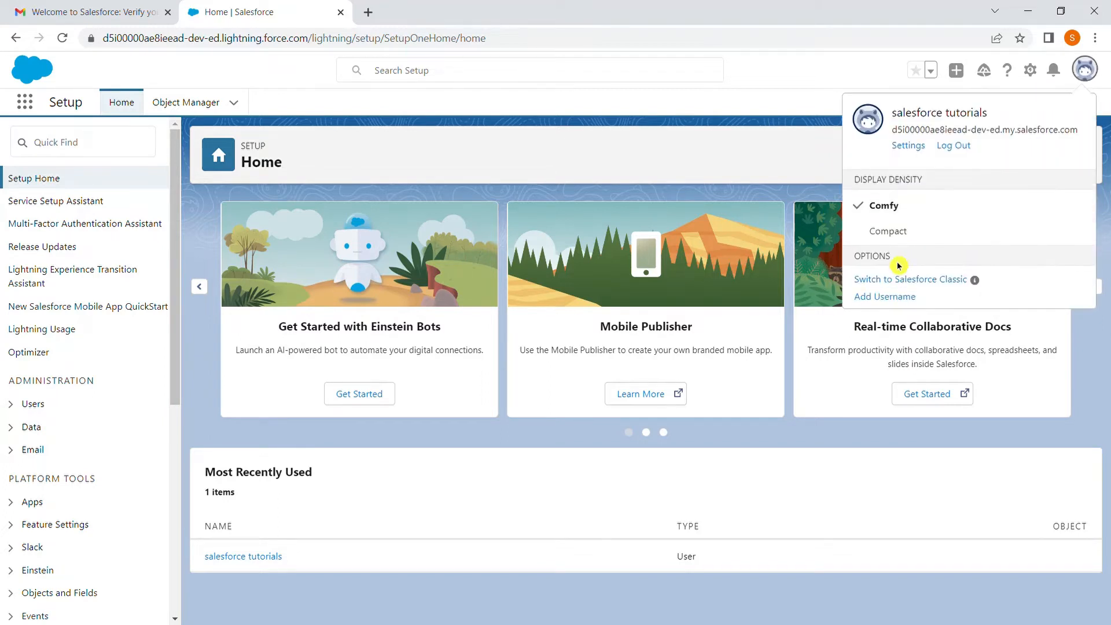
left_click(934, 286)
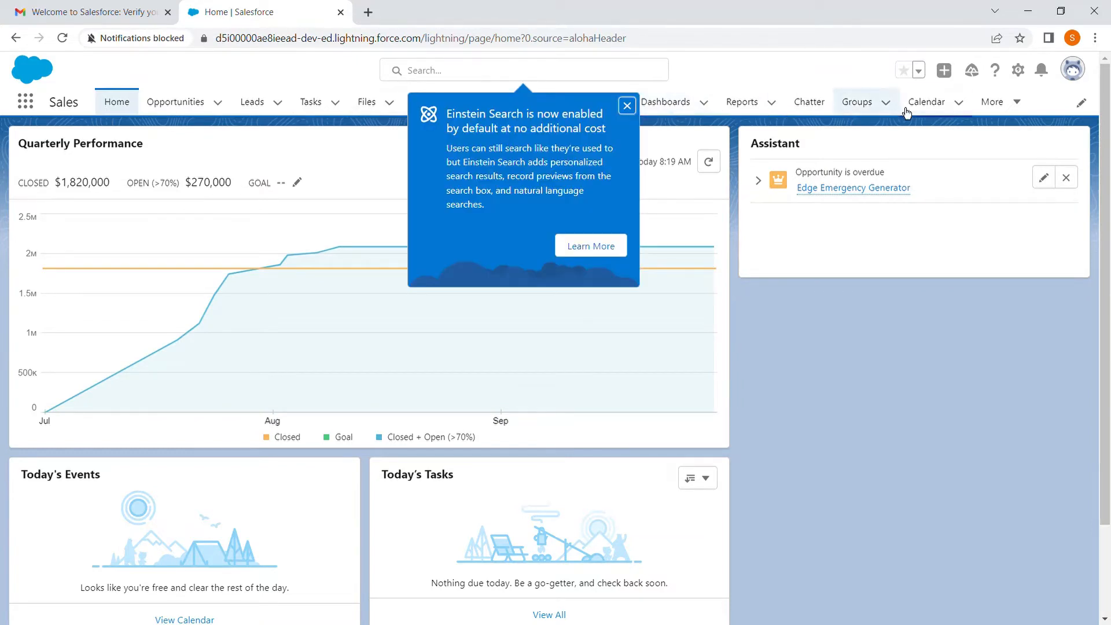
Step: Check the user profile options in Lightning Experience and dismiss the Einstein Search notice
left_click(1073, 68)
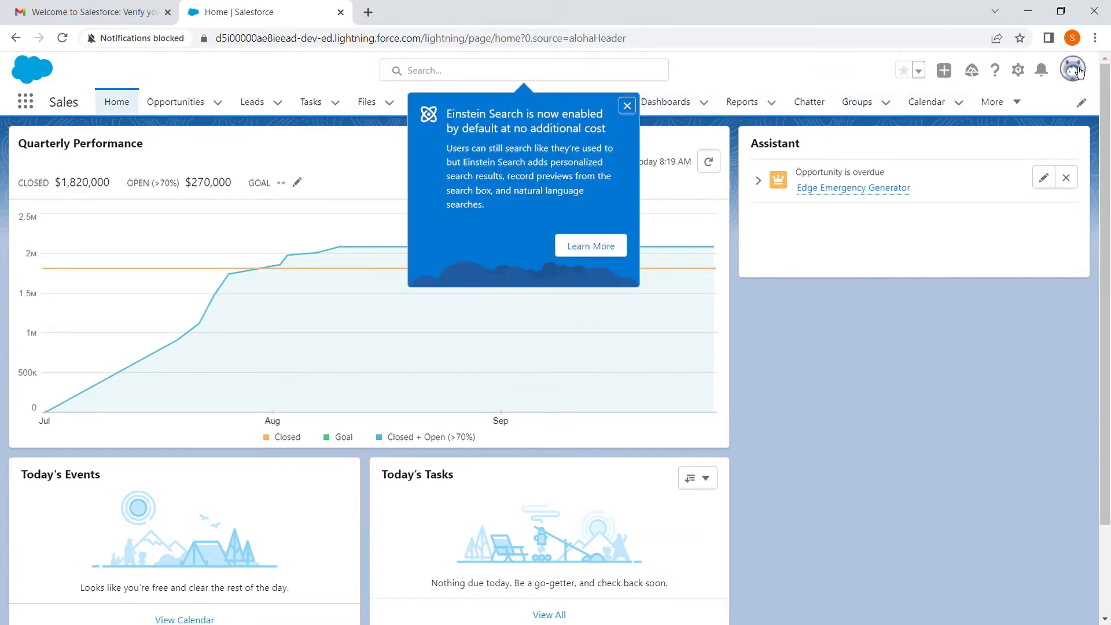
left_click(873, 431)
left_click(628, 106)
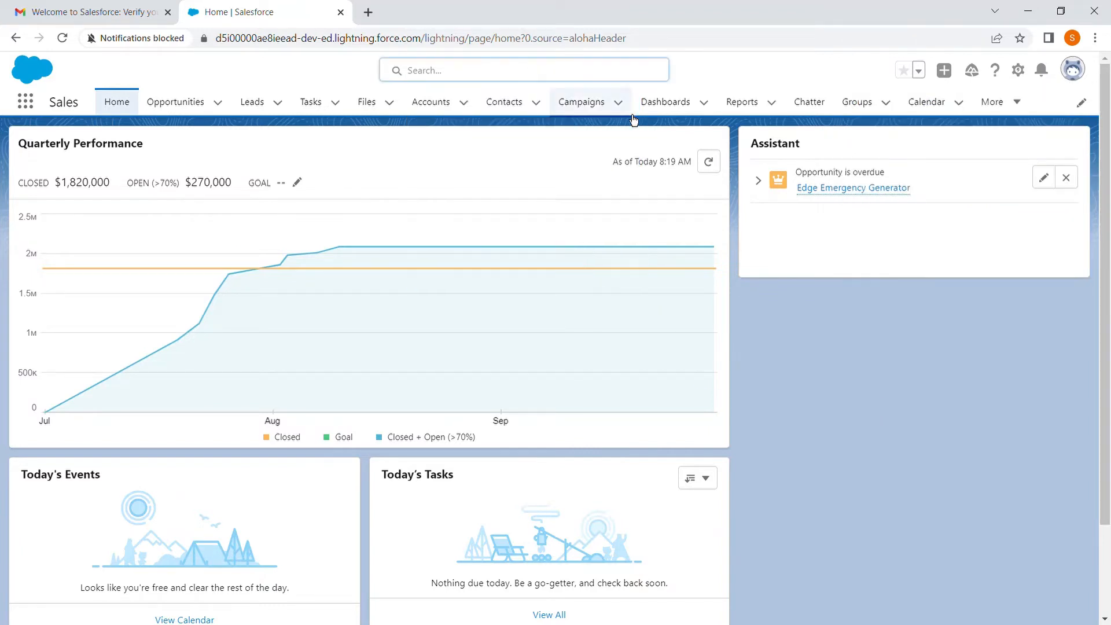
Step: Open the Service app and display its accounts in the All Accounts list view
left_click(25, 104)
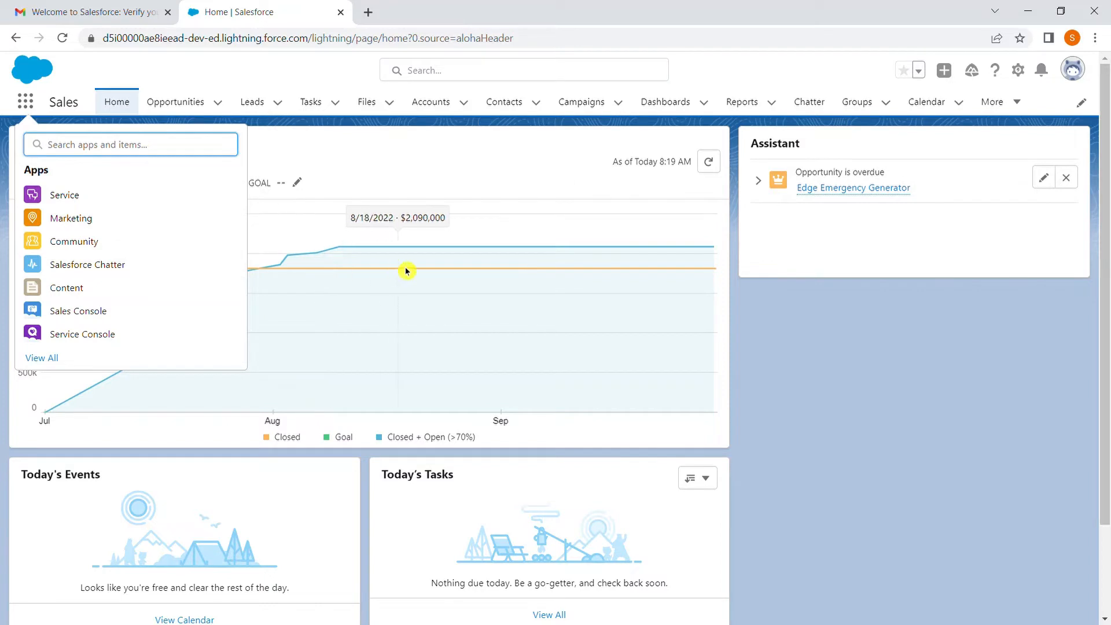
left_click(160, 214)
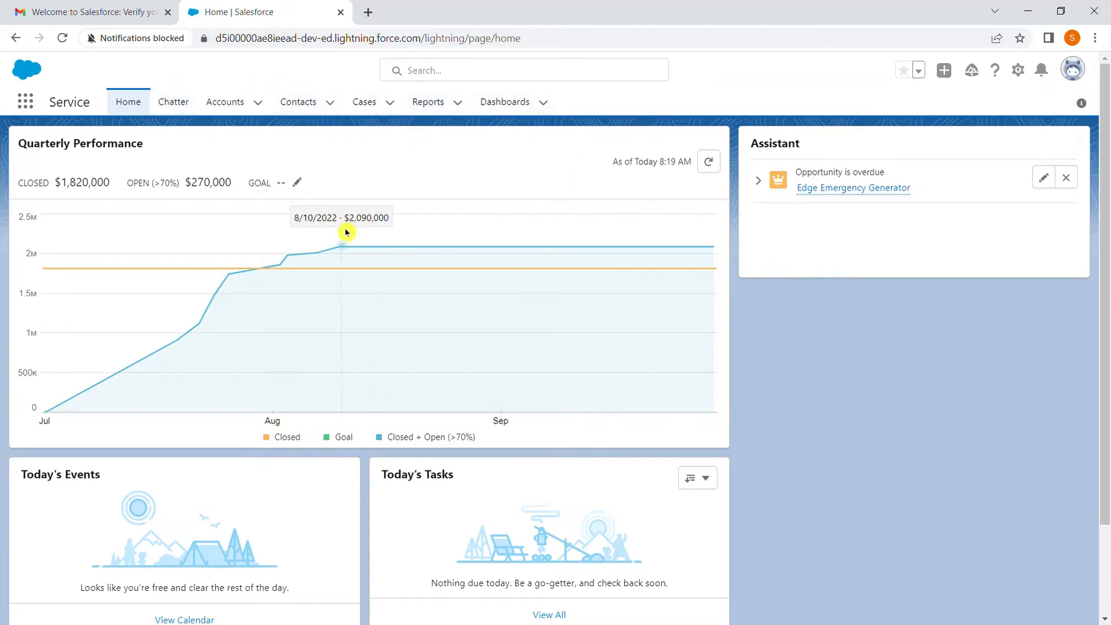
left_click(217, 110)
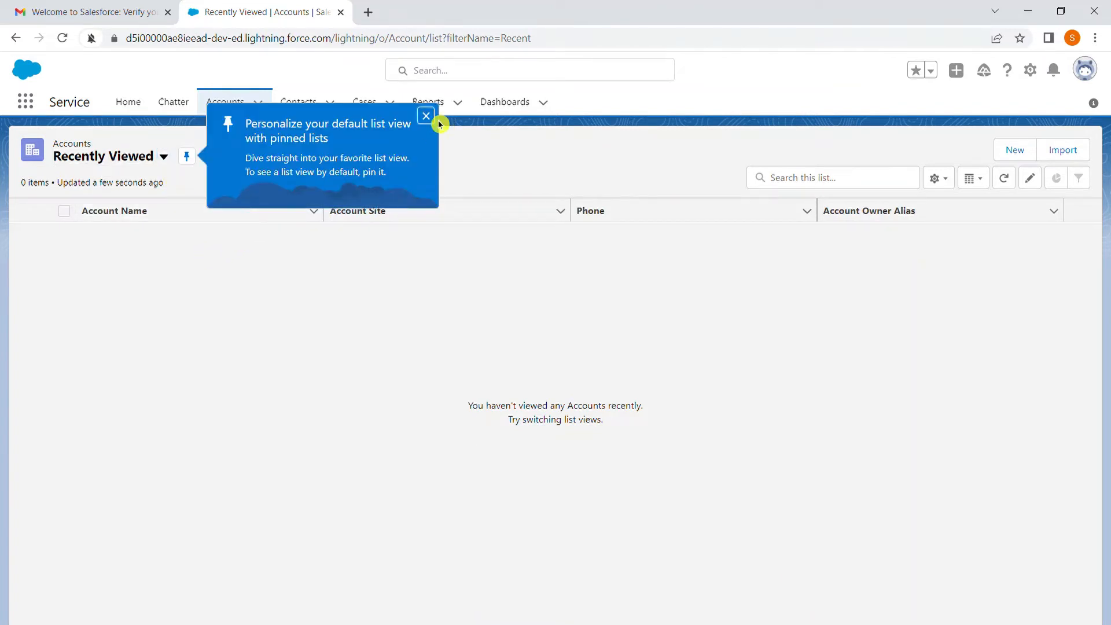
left_click(427, 116)
left_click(166, 164)
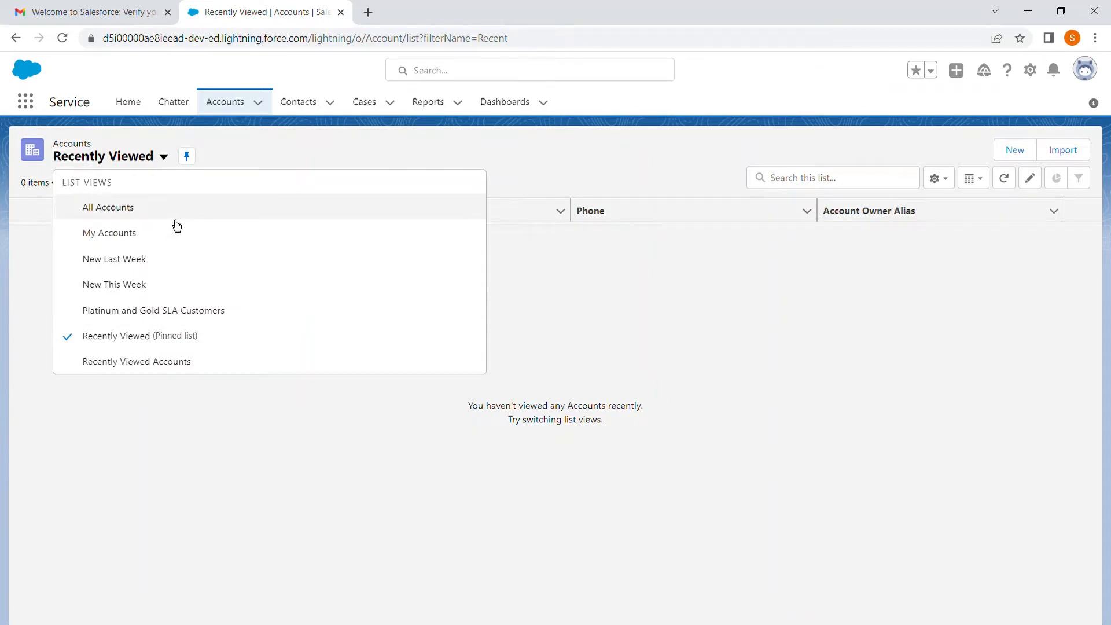
left_click(176, 215)
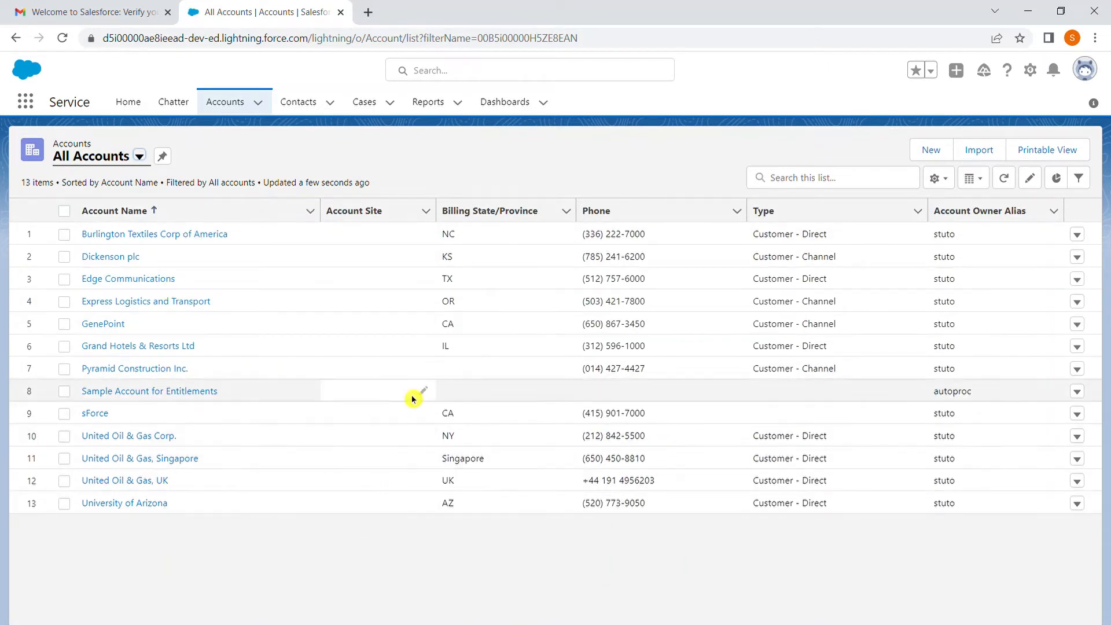
Step: Review all available apps and items in the full App Launcher, then close it
left_click(32, 110)
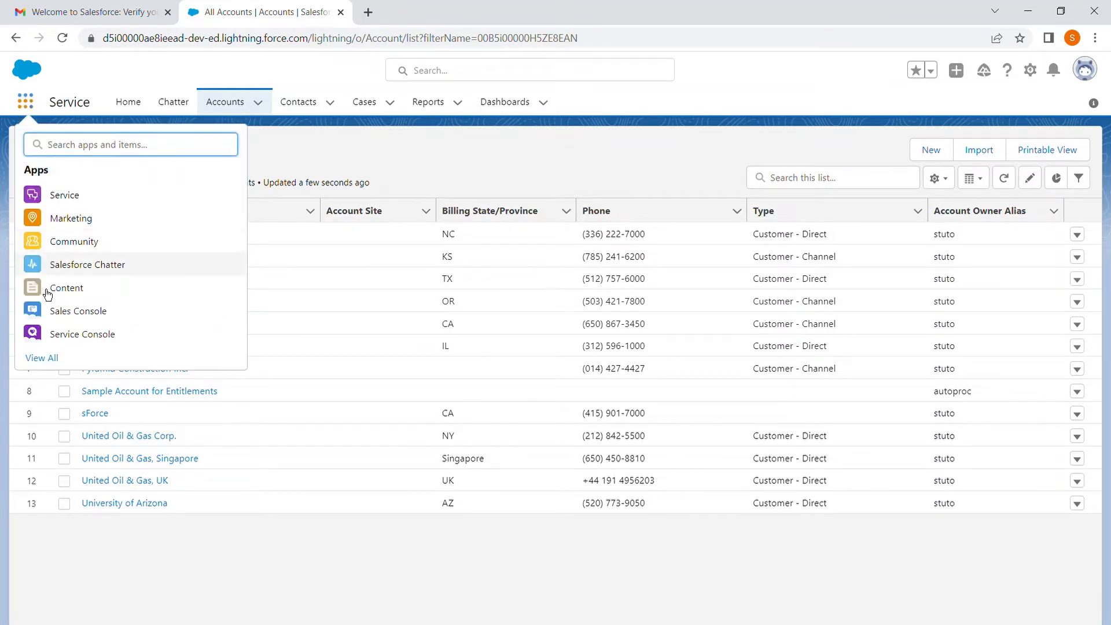
left_click(42, 361)
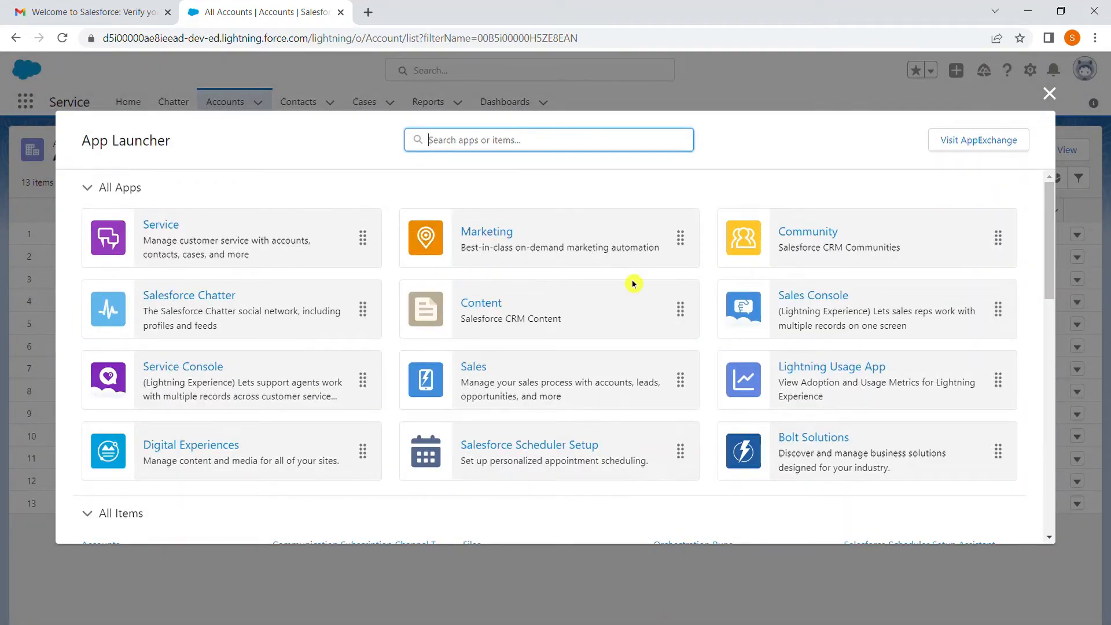
scroll(507, 409, "down", 2)
scroll(507, 409, "up", 2)
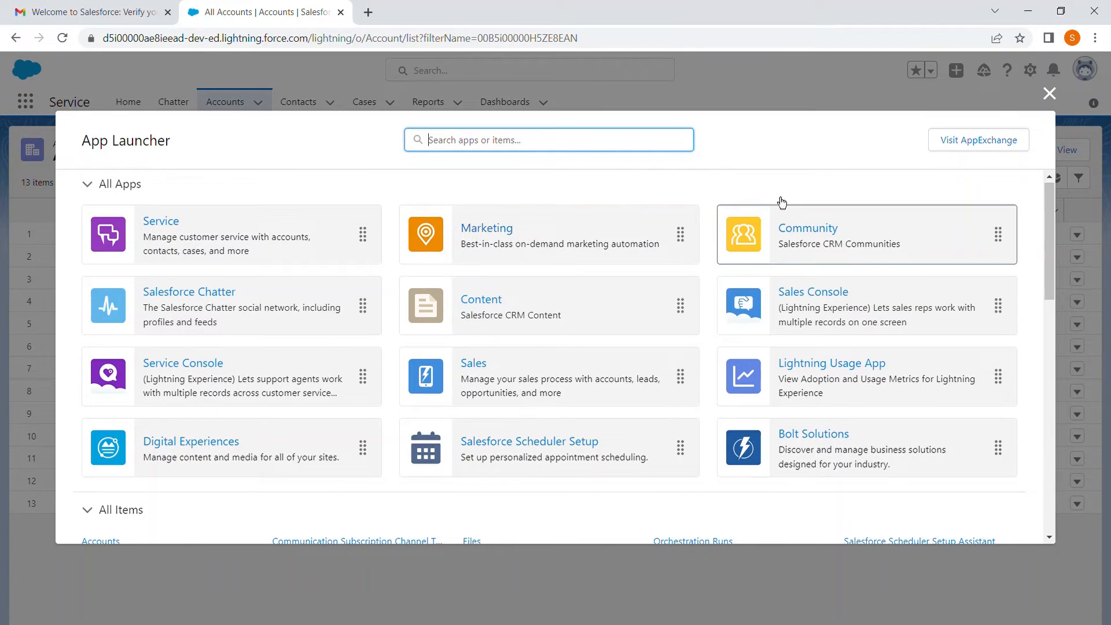
left_click(1047, 99)
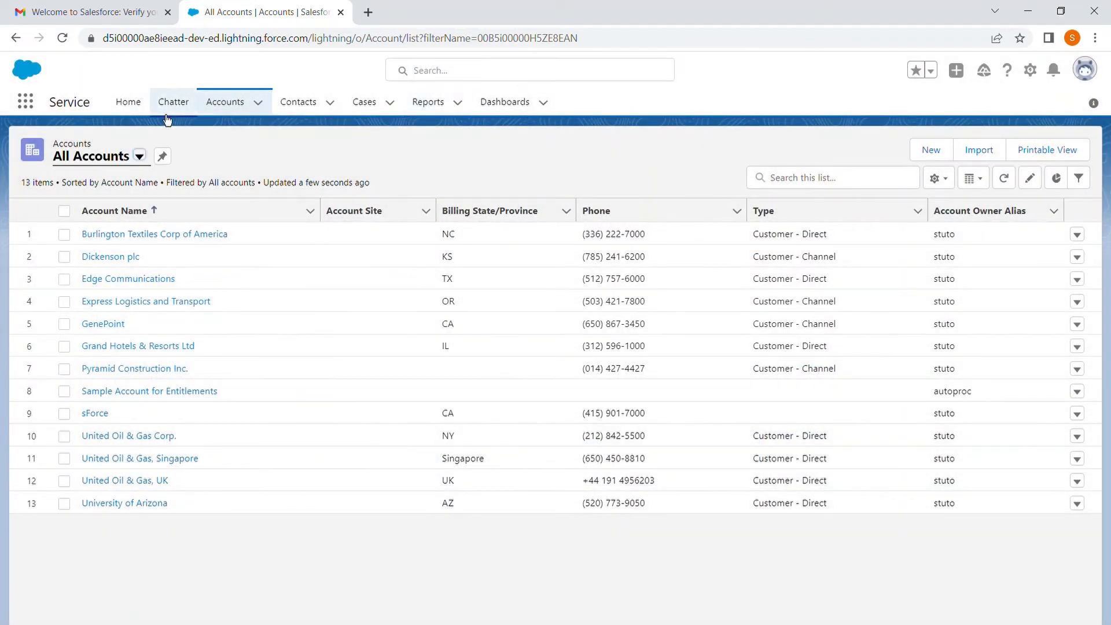
Step: Open Setup for the current app and find the App Manager page by searching for "app mana"
left_click(1031, 70)
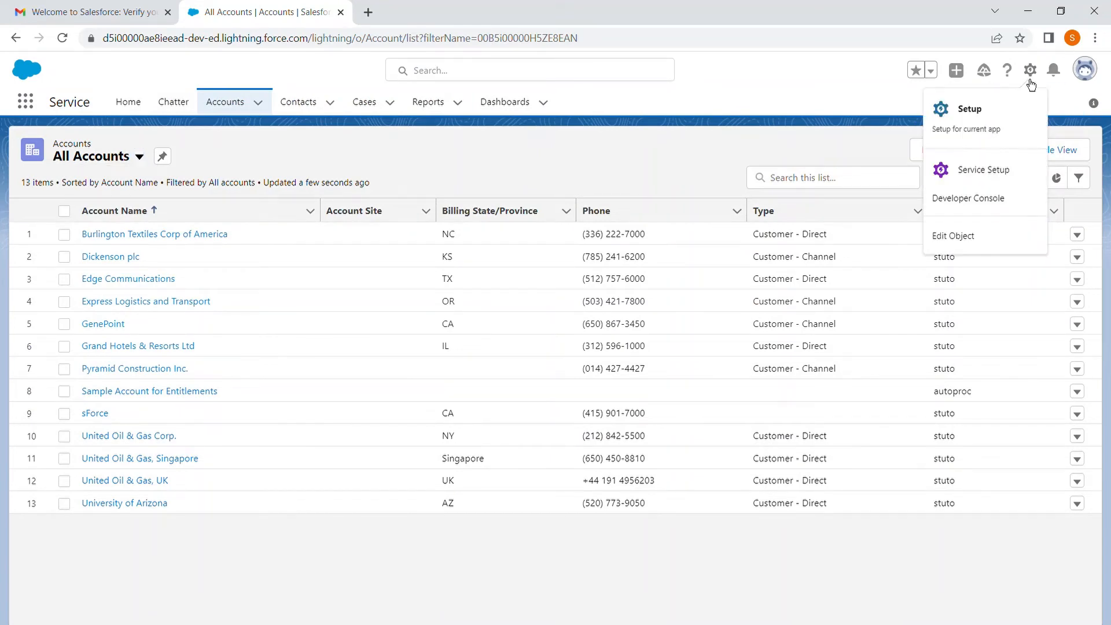
left_click(970, 110)
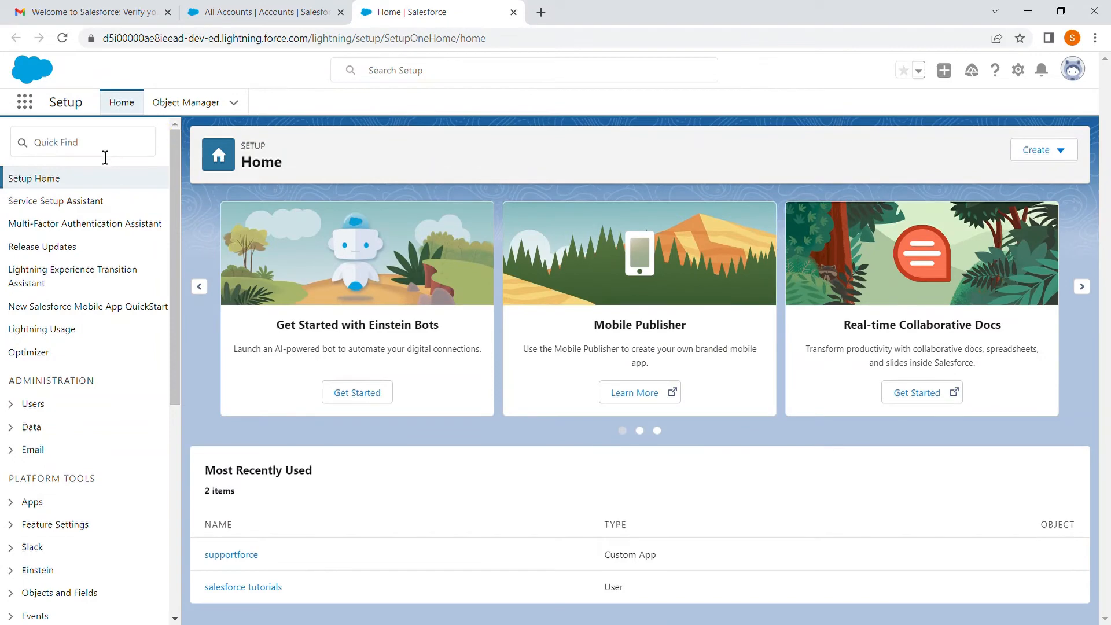
left_click(107, 150)
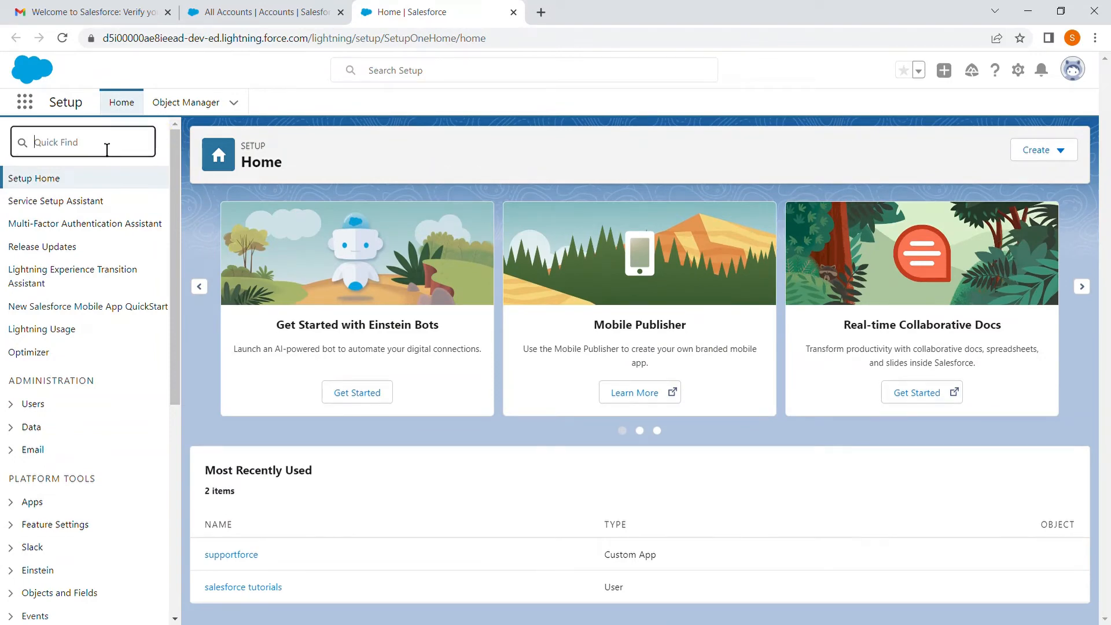
type("app")
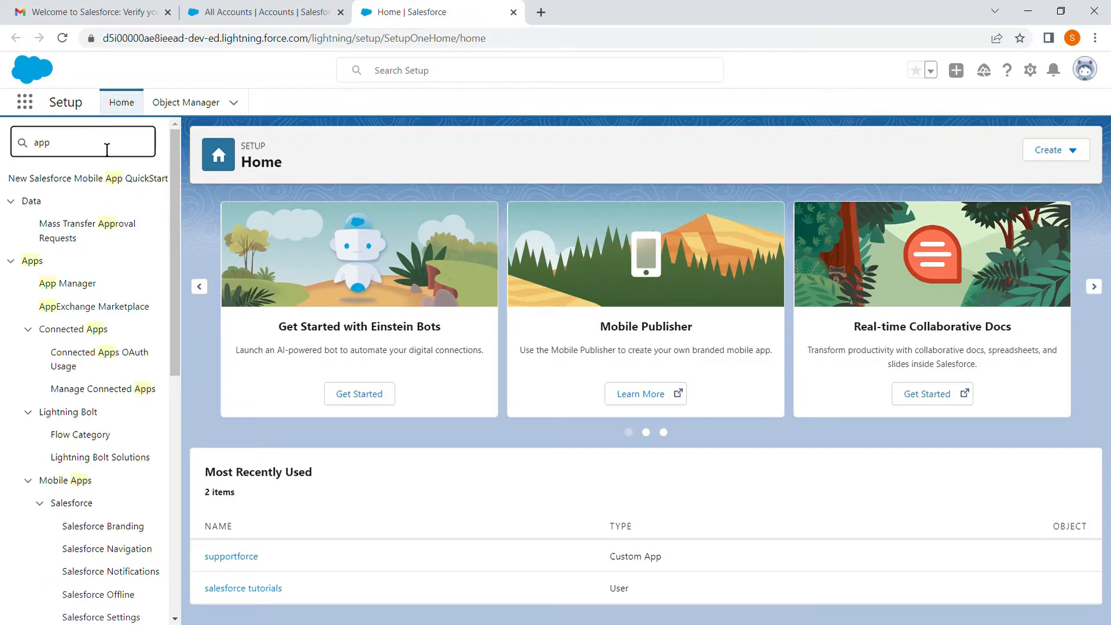
type("m")
type("mana")
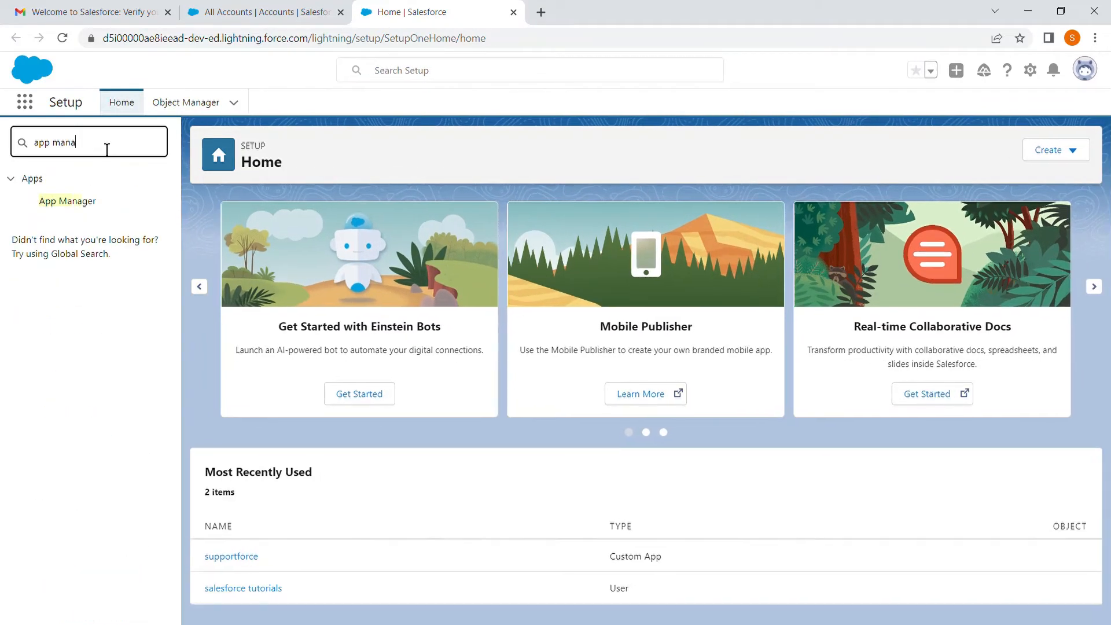
left_click(93, 203)
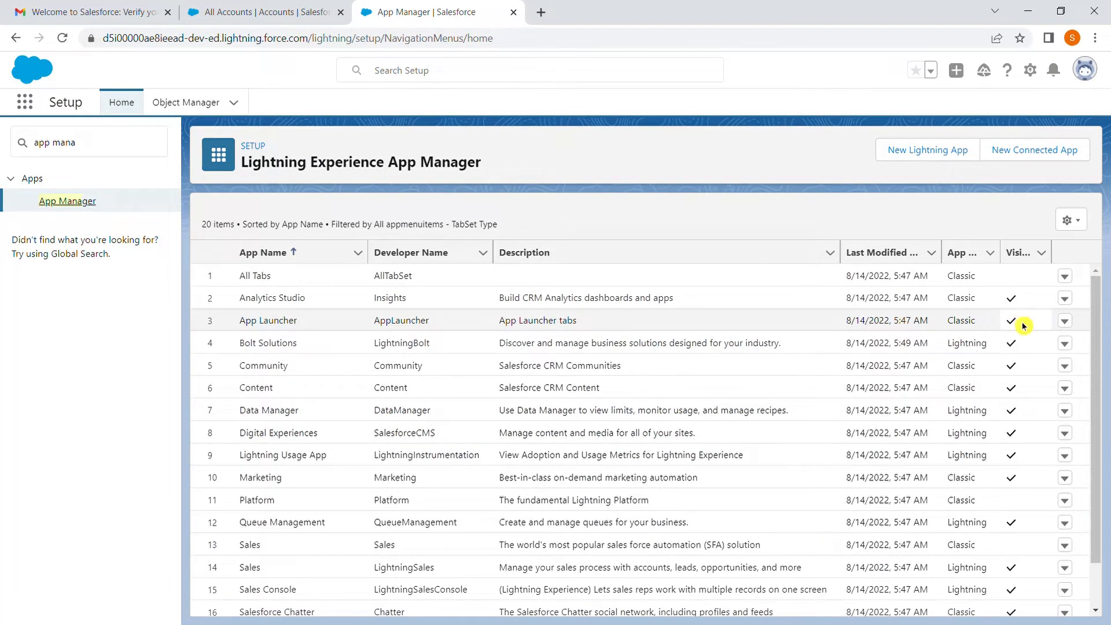
Step: Examine the app list in App Manager and the row actions offered for Community and Digital Experiences
scroll(1022, 327, "down", 1)
scroll(1023, 327, "down", 1)
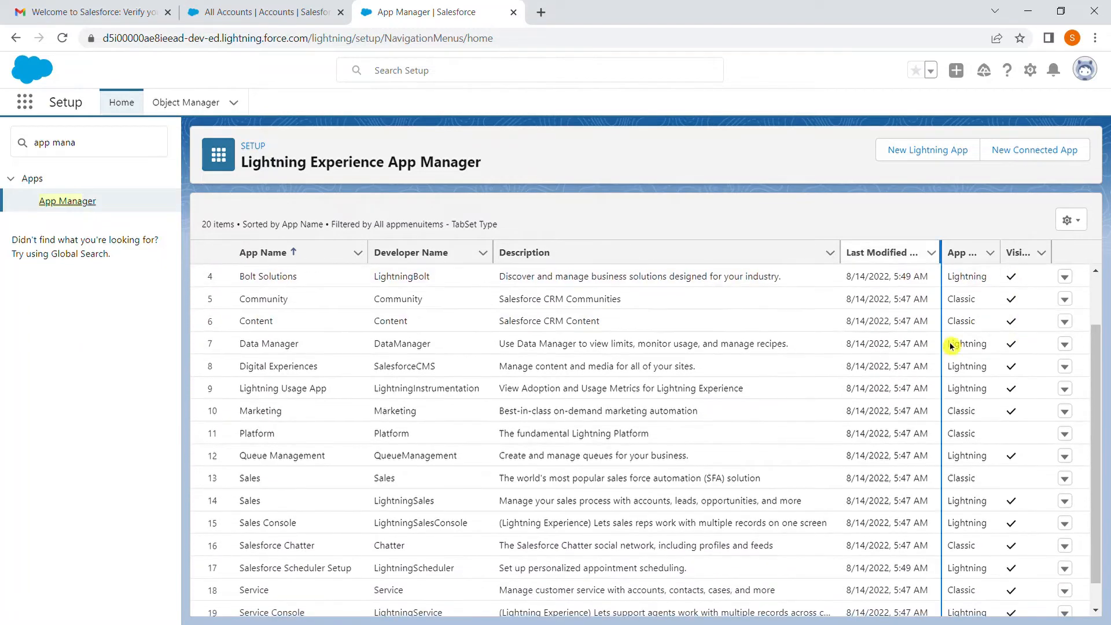
left_click(1070, 311)
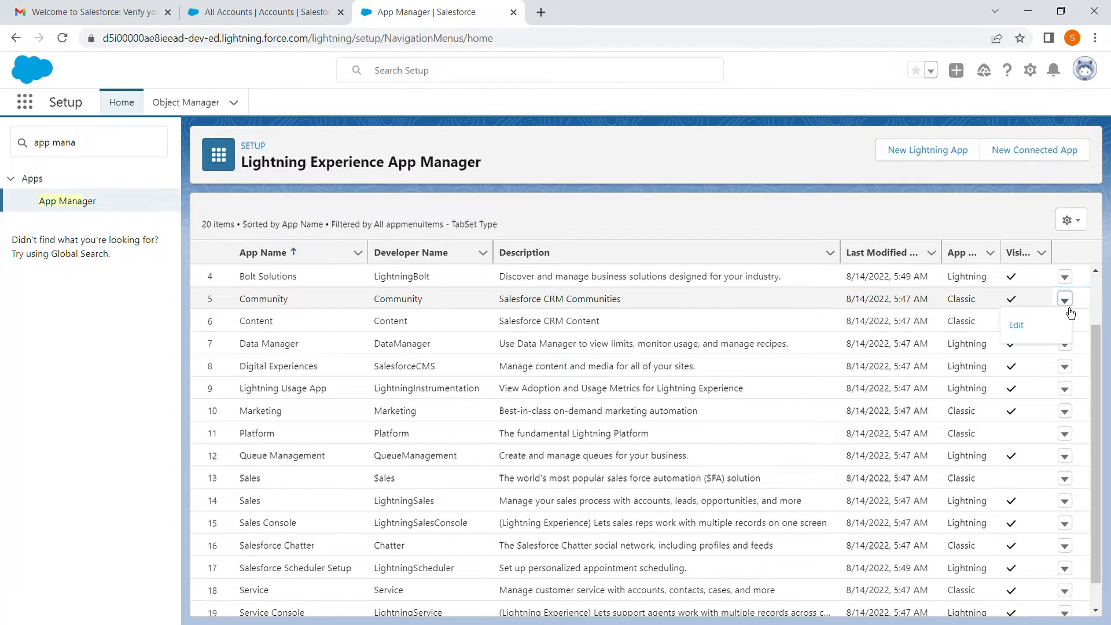
left_click(1066, 374)
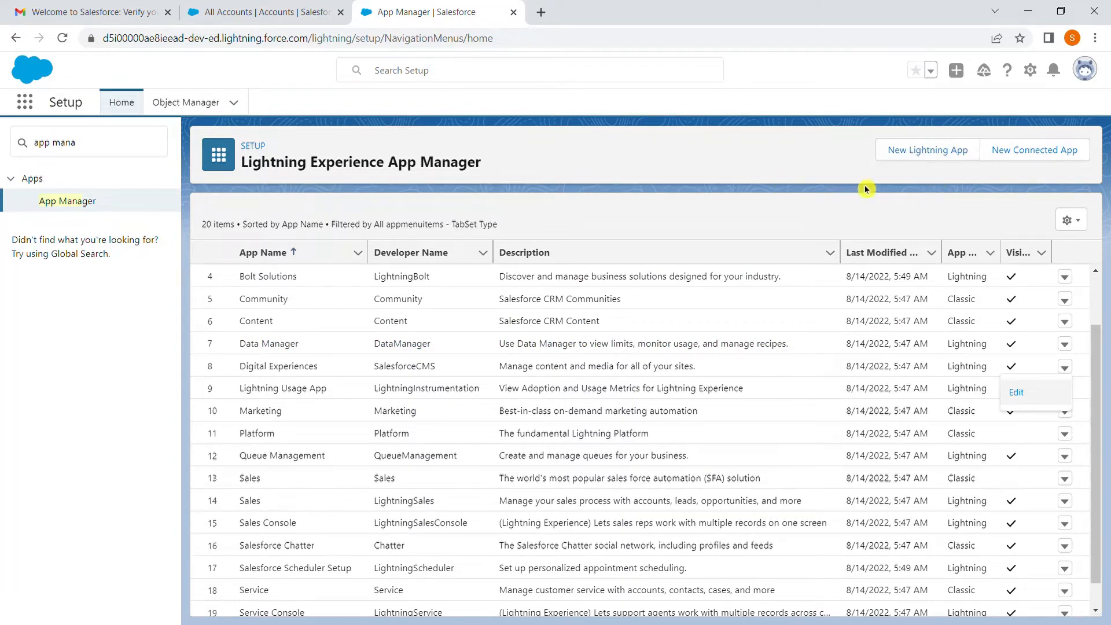
Step: Start a new Lightning app named "new application" with the description "it is a custom new application"
left_click(924, 155)
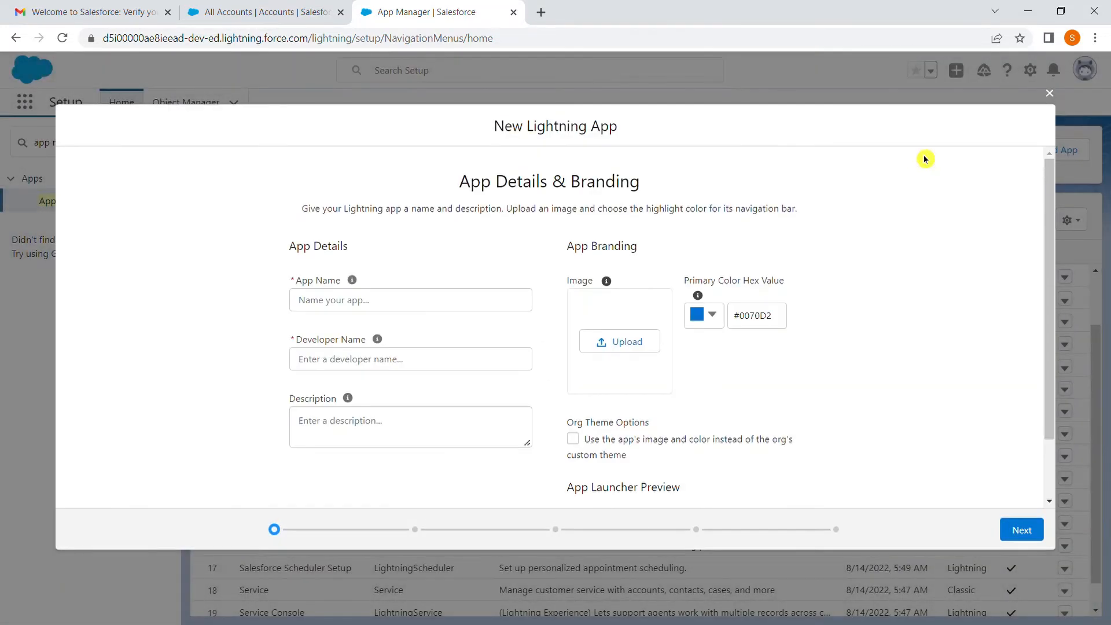
left_click(459, 306)
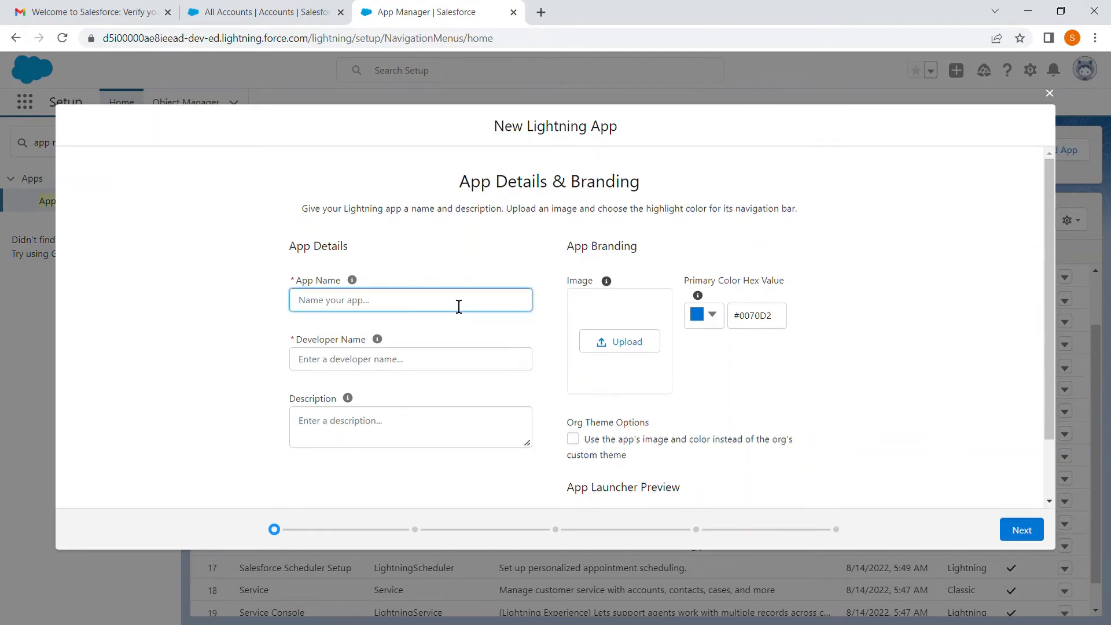
type("nw")
left_click(388, 450)
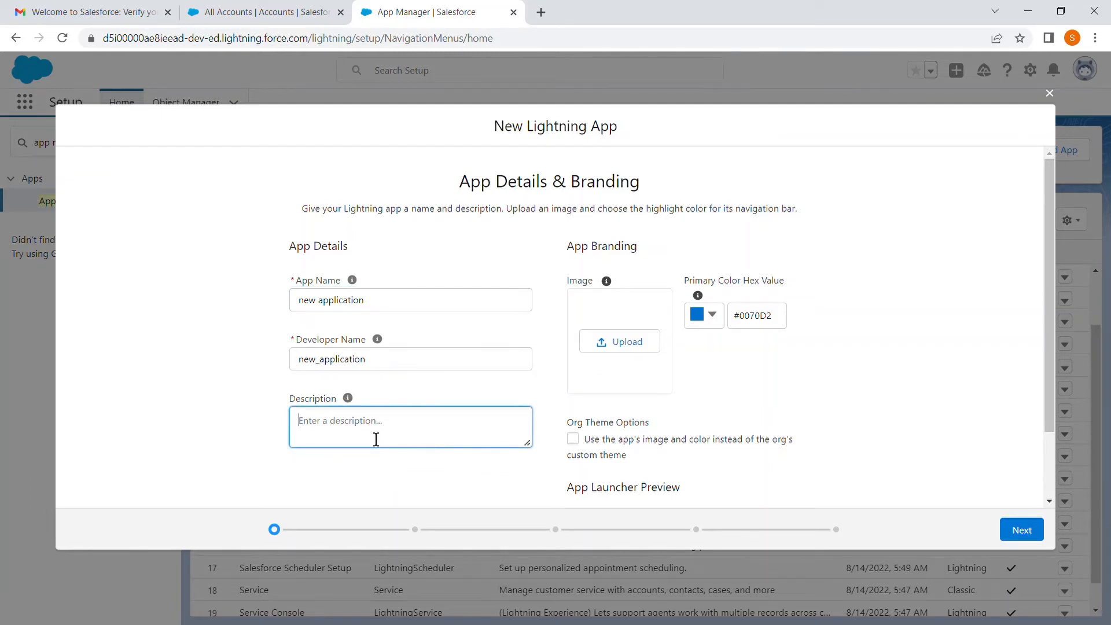
type("it is a custom new application")
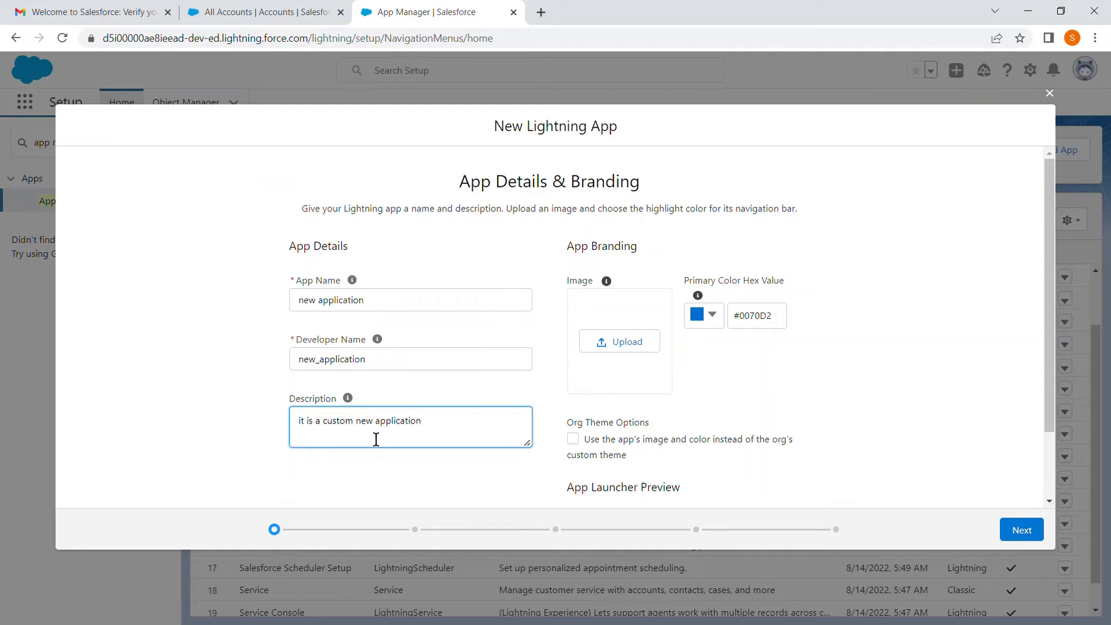
left_click(700, 392)
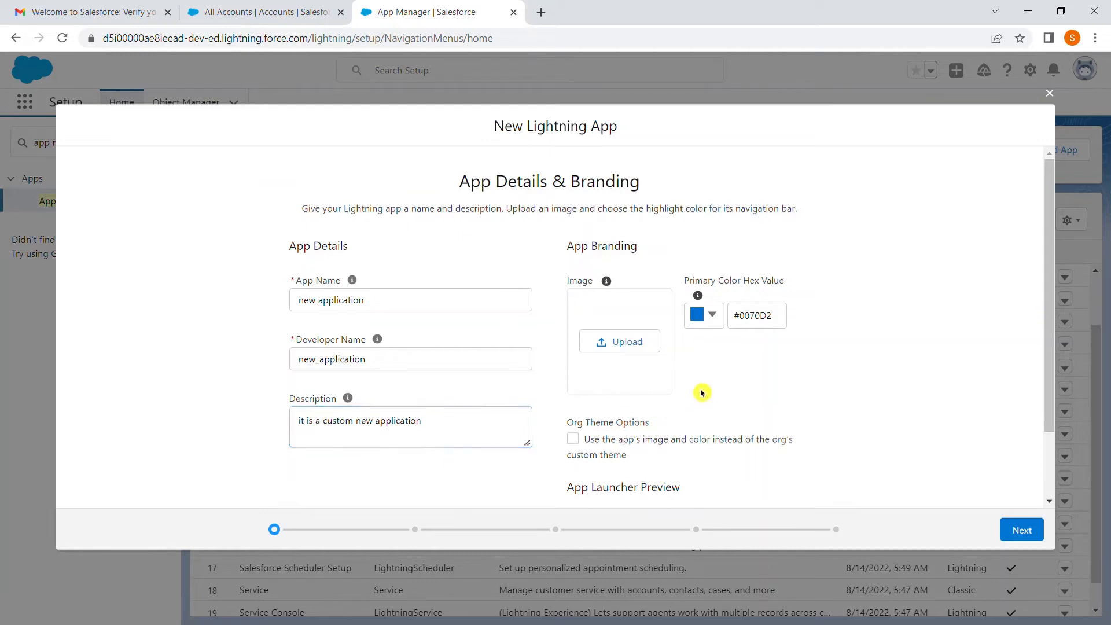
Step: Upload the Salesforce landscape picture from the computer as the new app's branding image
left_click(619, 348)
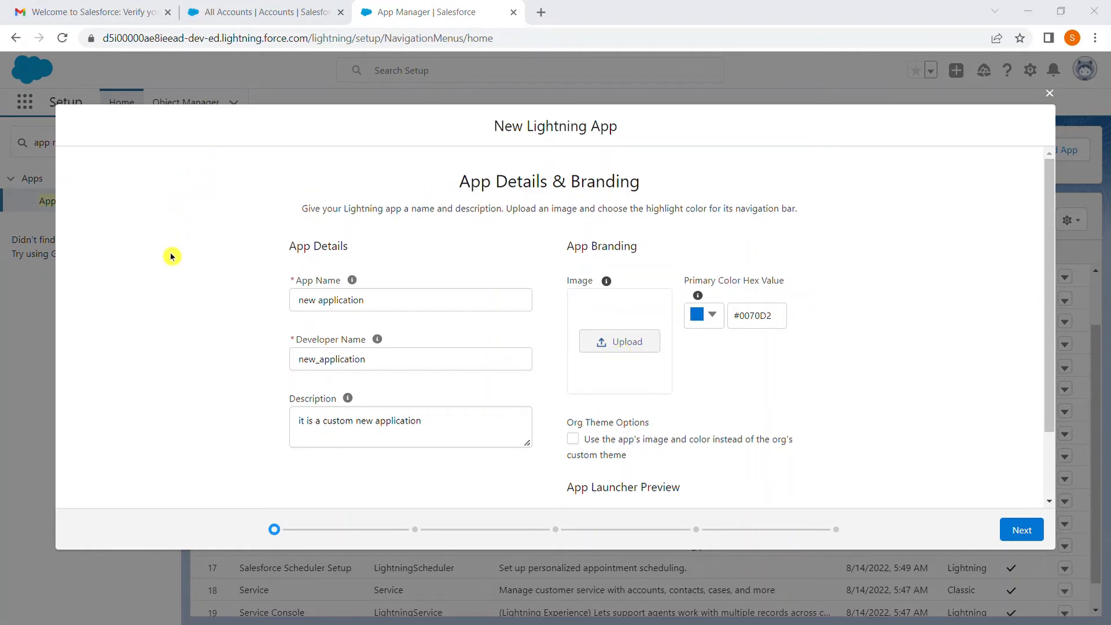
double_click(165, 221)
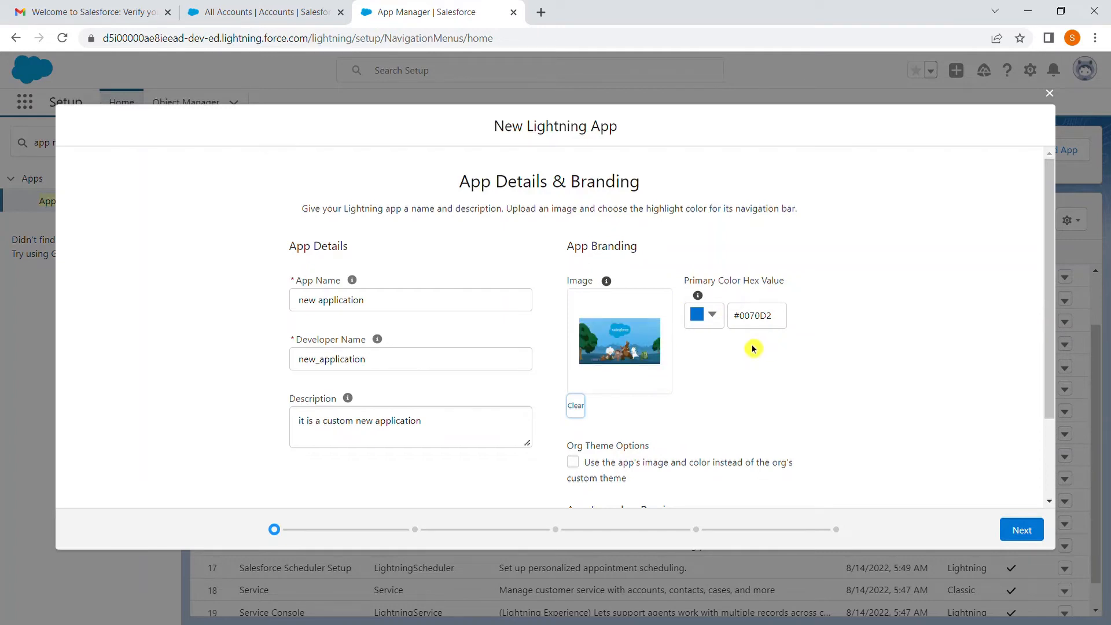
scroll(715, 404, "down", 1)
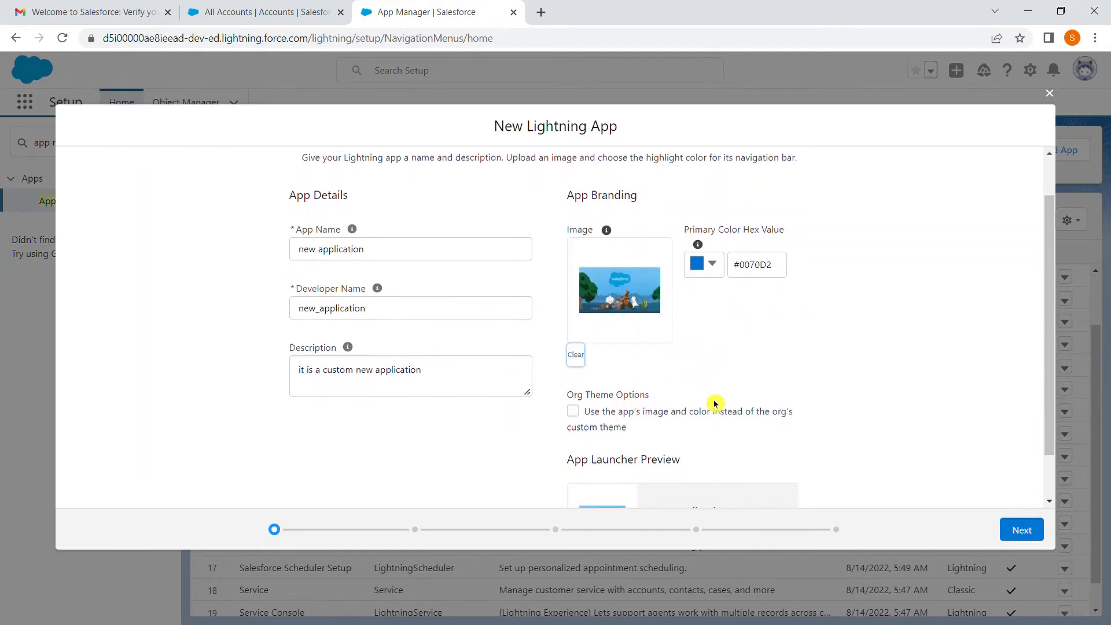
scroll(715, 403, "down", 1)
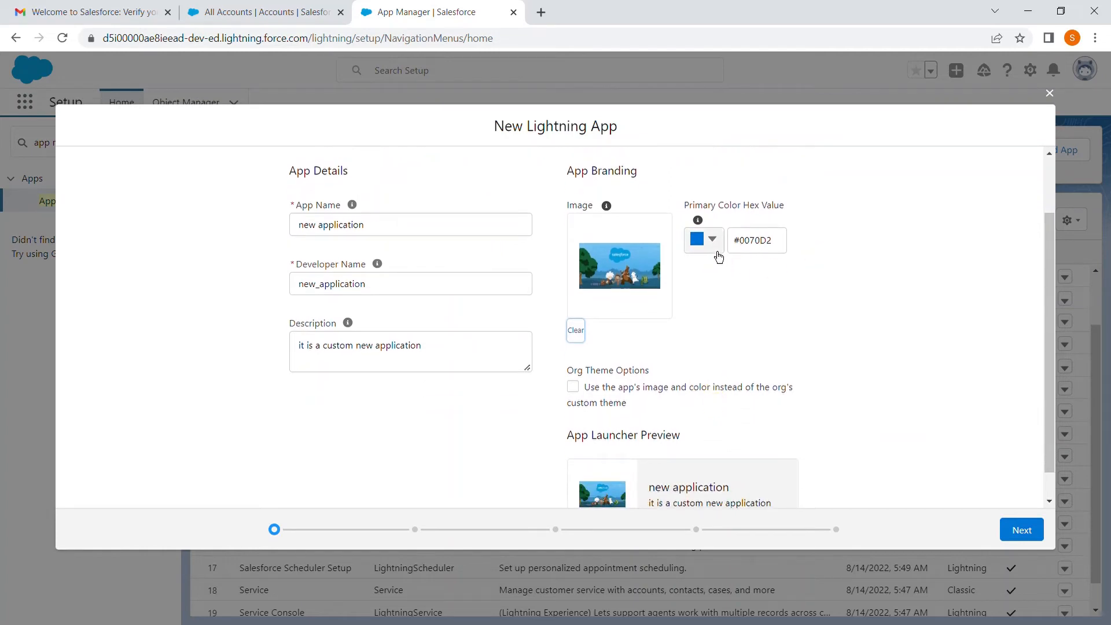
Step: Try to change the app's primary color by choosing a different hue
left_click(715, 246)
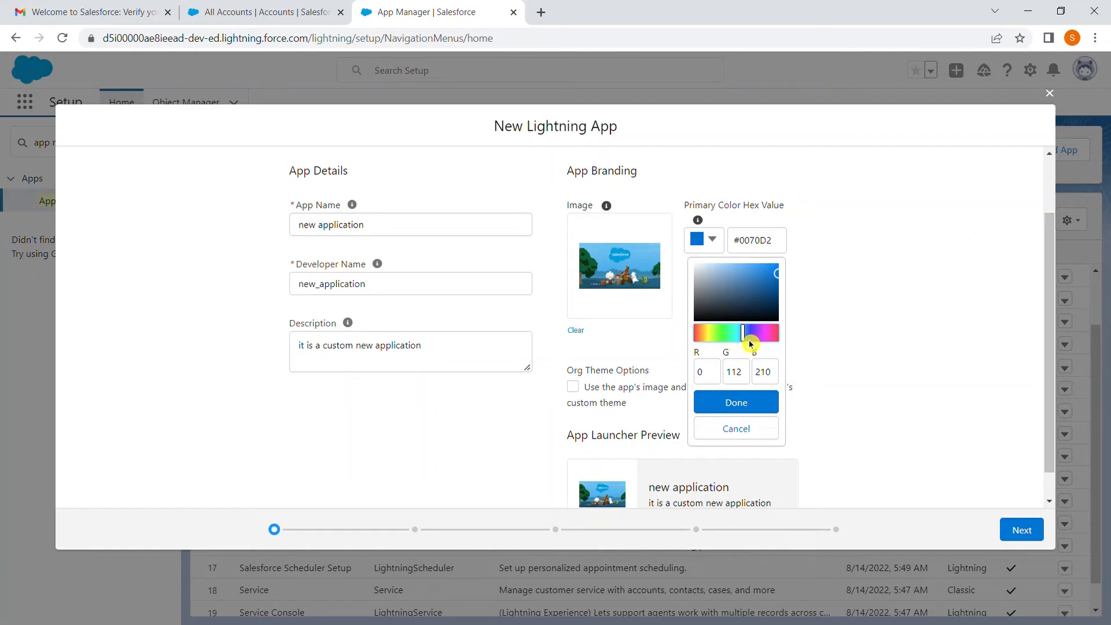
left_click(772, 341)
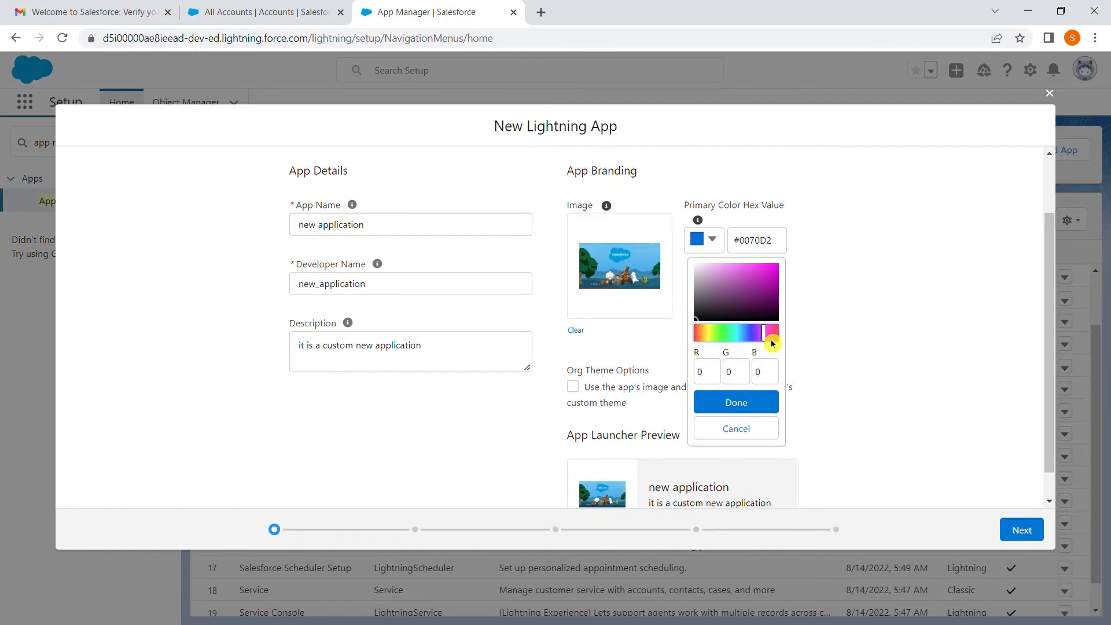
left_click(748, 408)
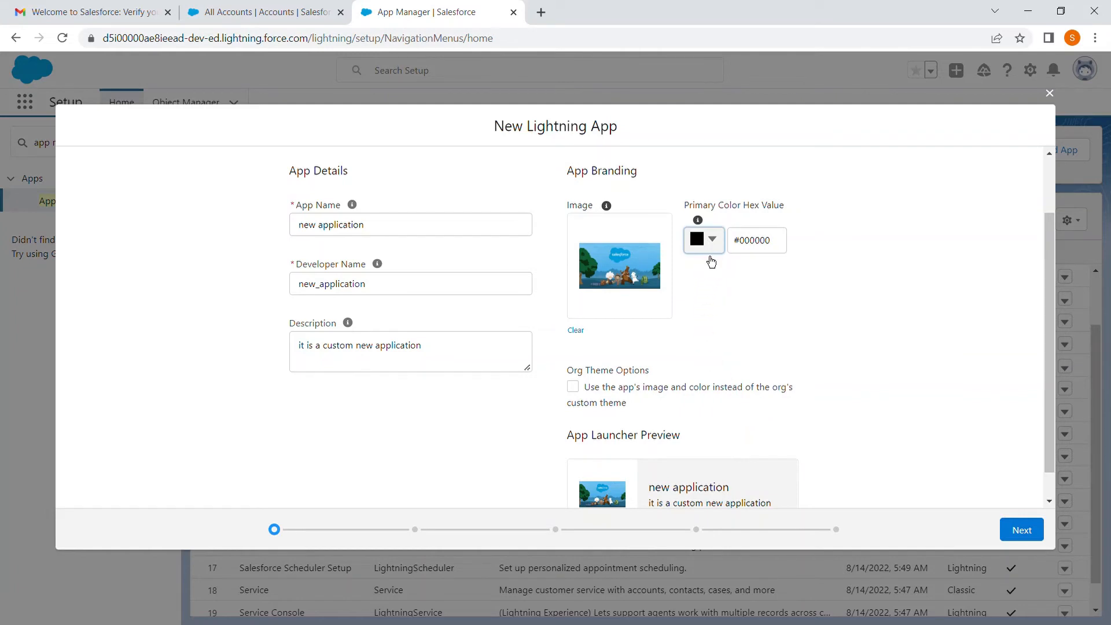
left_click(712, 240)
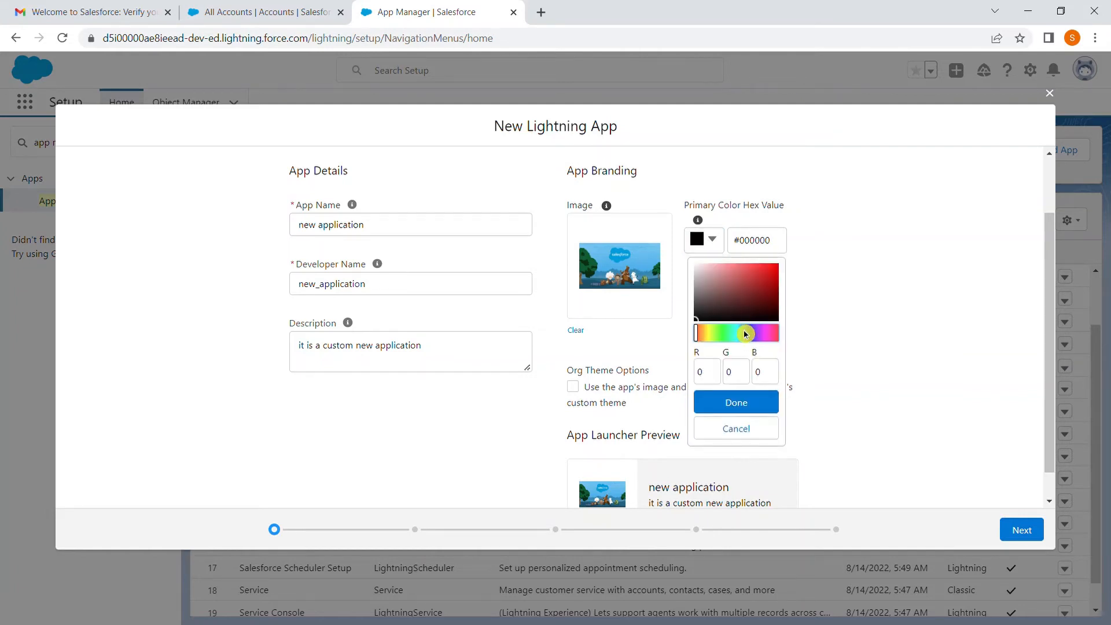
left_click(717, 336)
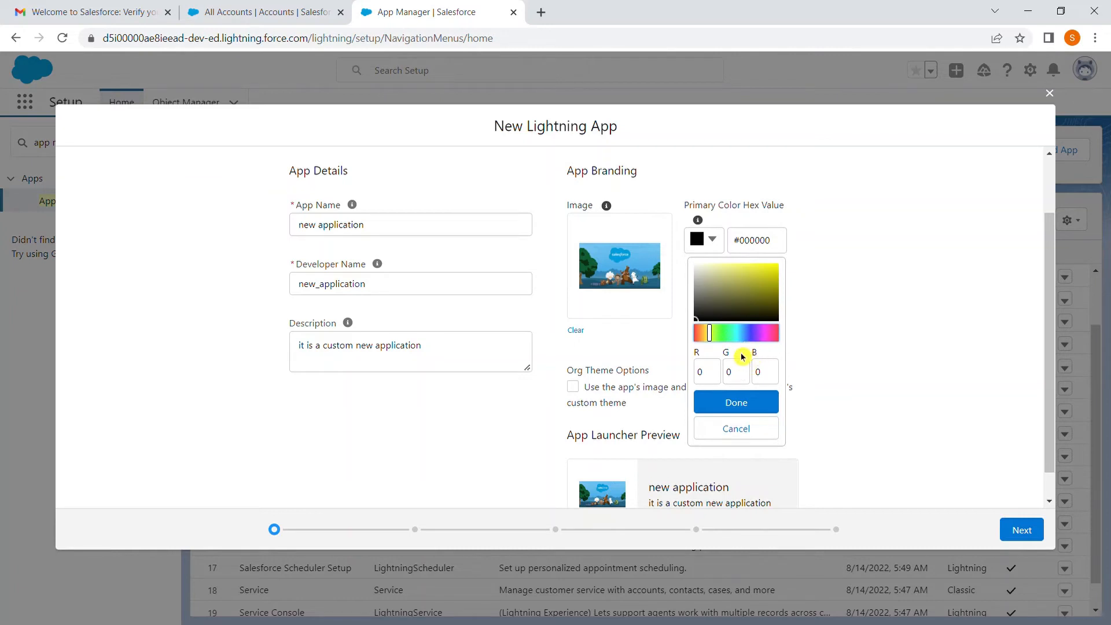
left_click(752, 407)
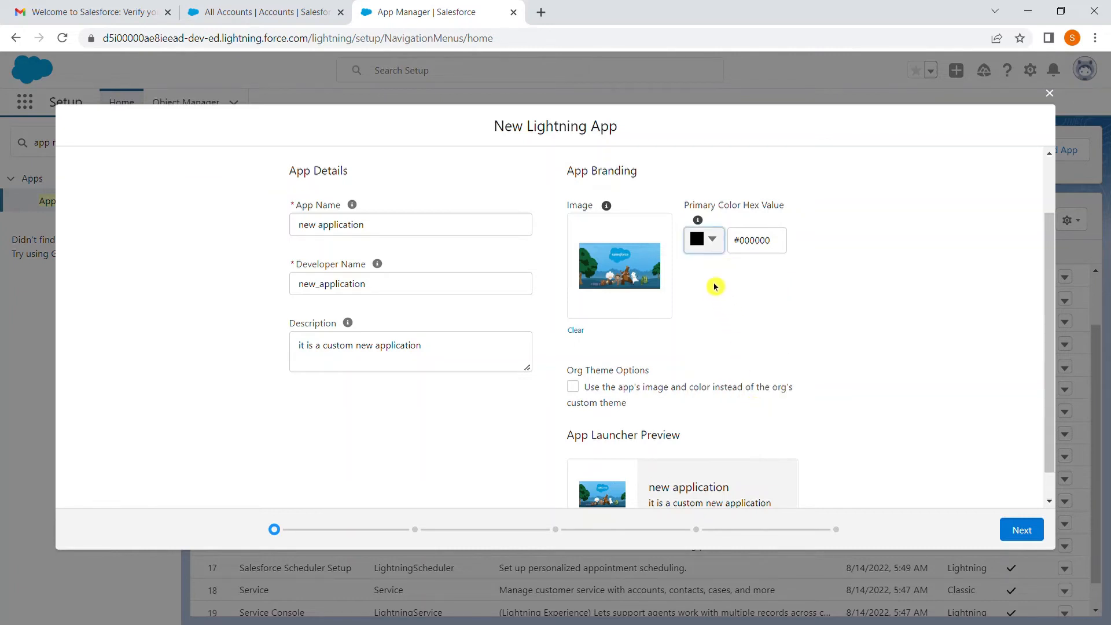
Step: Set the app's primary color to dark red #912B2B and use the app's image and color instead of the org's custom theme
left_click(714, 246)
left_click(765, 291)
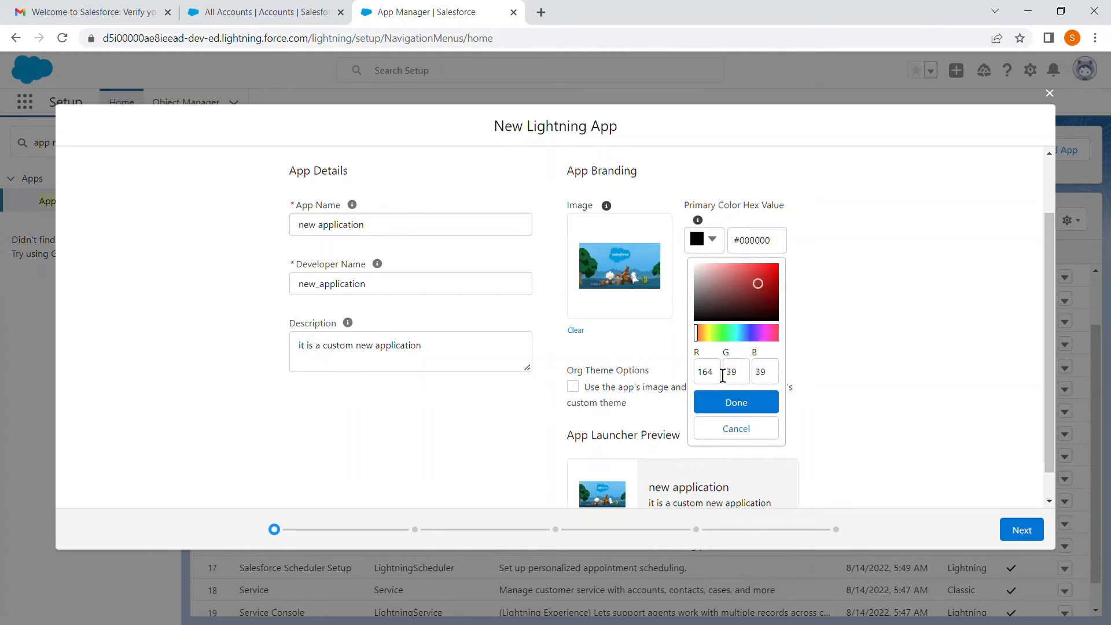
left_click(762, 298)
left_click(735, 405)
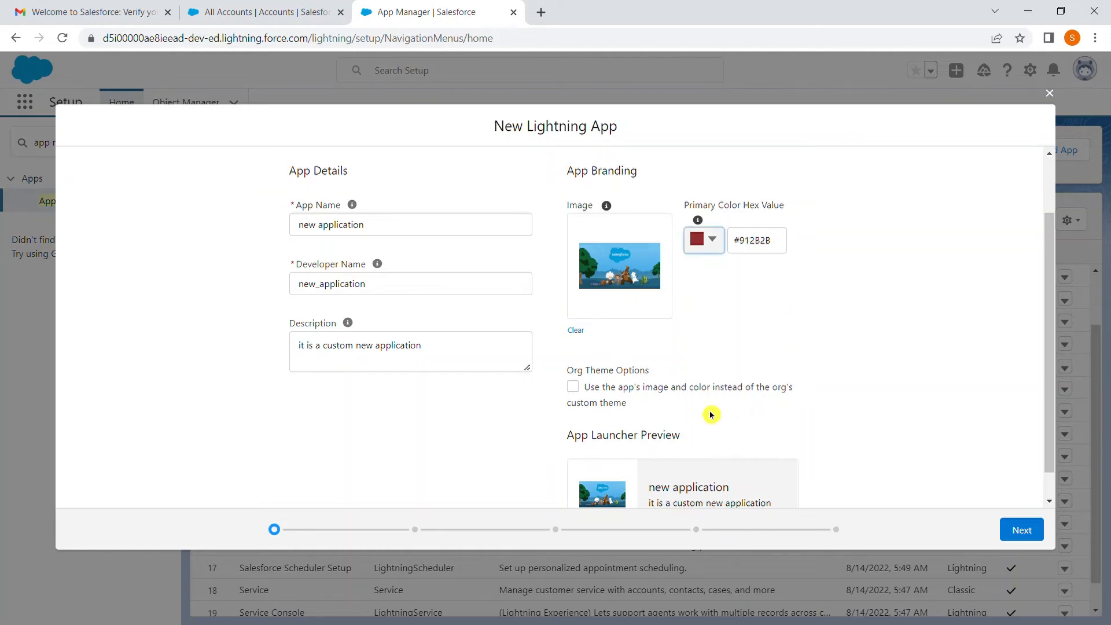
left_click(578, 395)
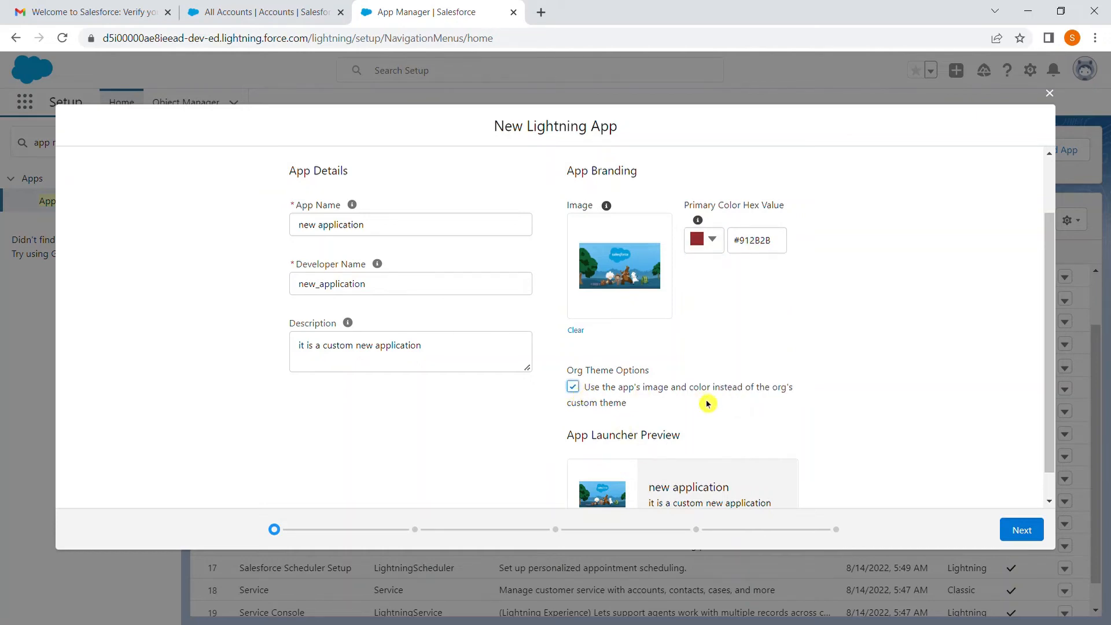
scroll(707, 404, "down", 1)
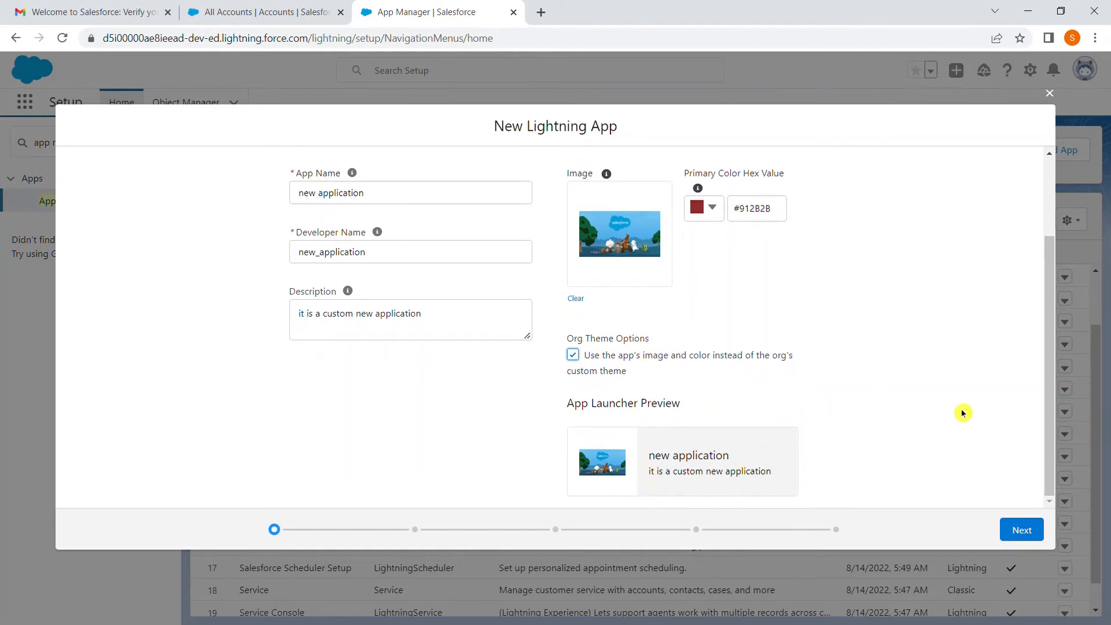
left_click(1022, 536)
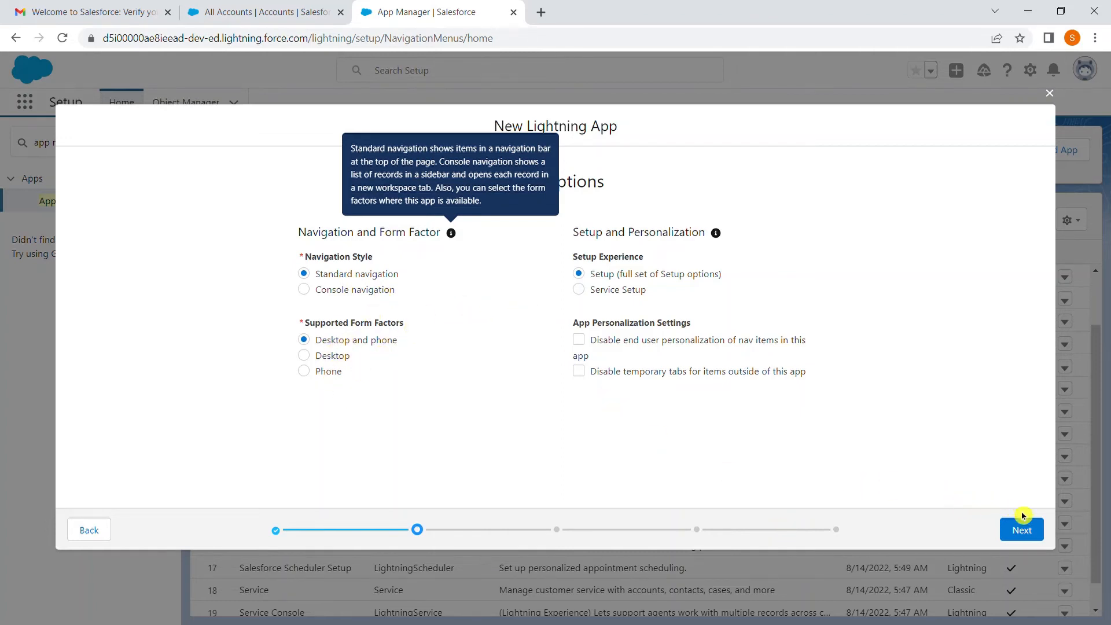
Step: Accept the default app options and continue to Navigation Items without adding any utility item
left_click(1020, 530)
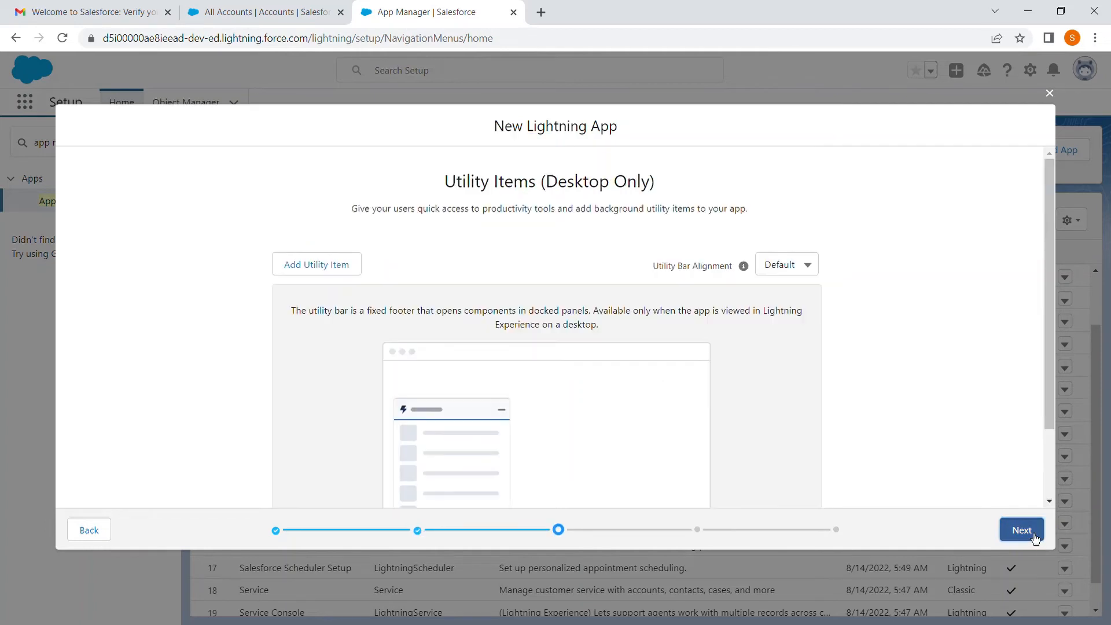
left_click(324, 273)
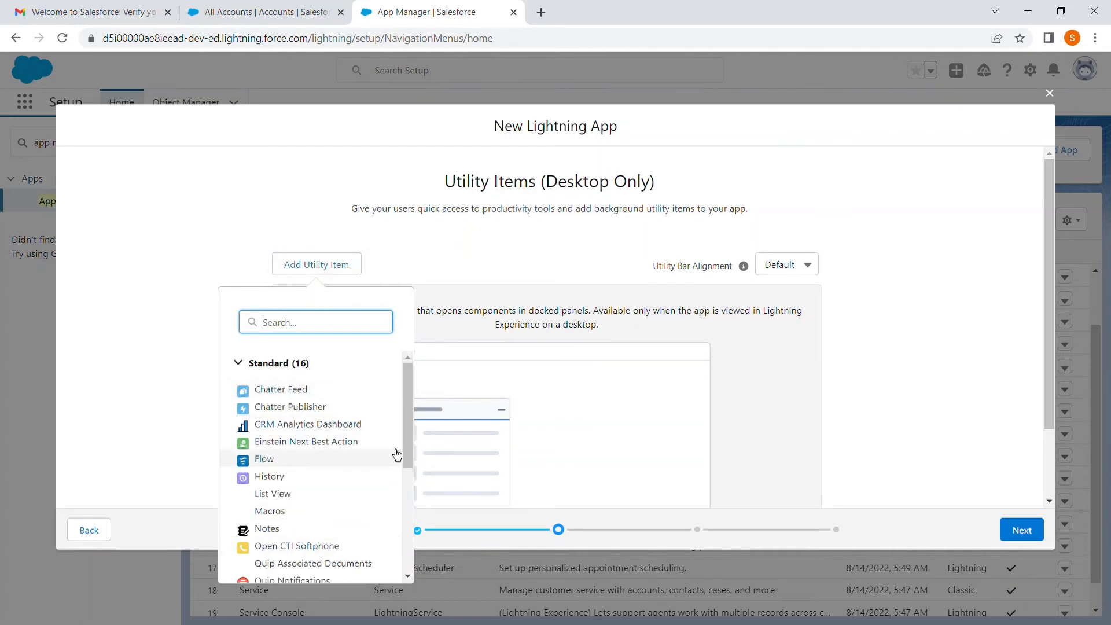
left_click(485, 238)
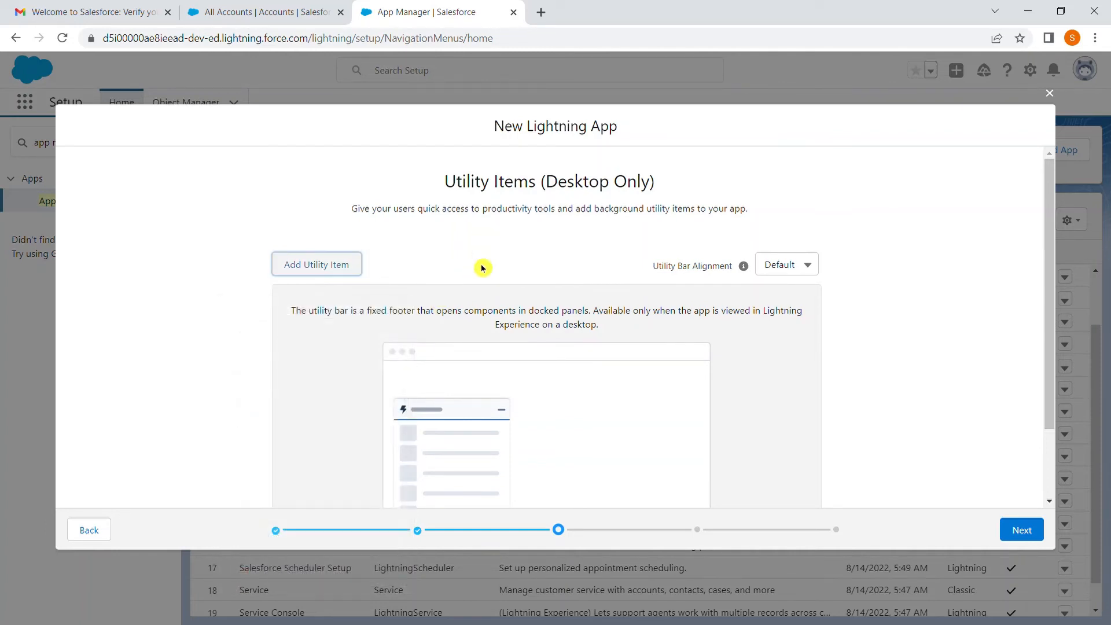
scroll(663, 383, "down", 2)
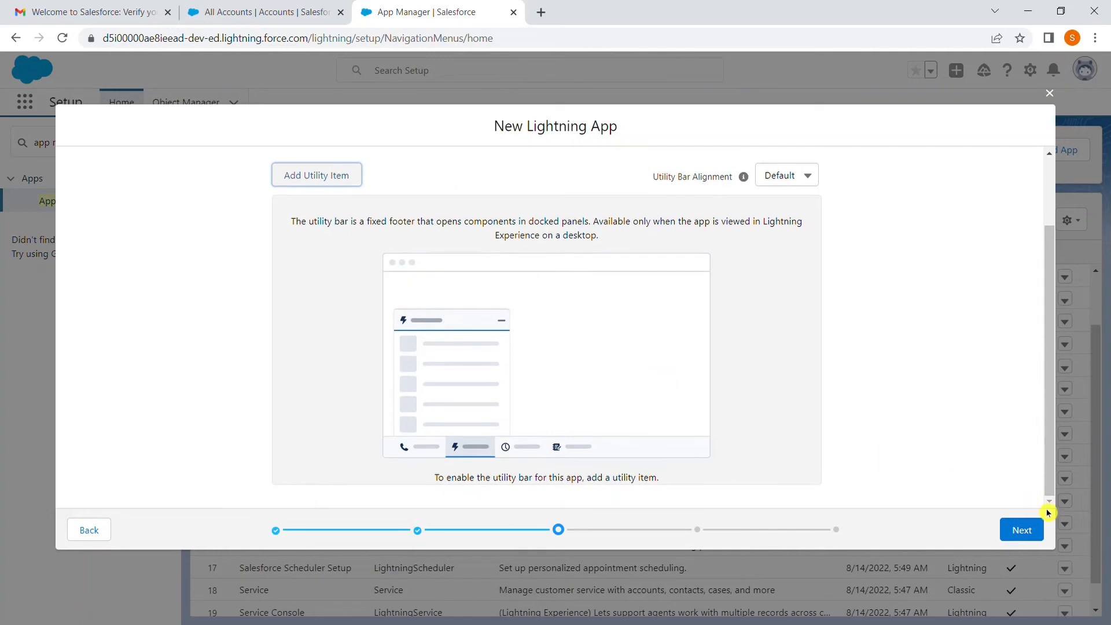
left_click(1036, 534)
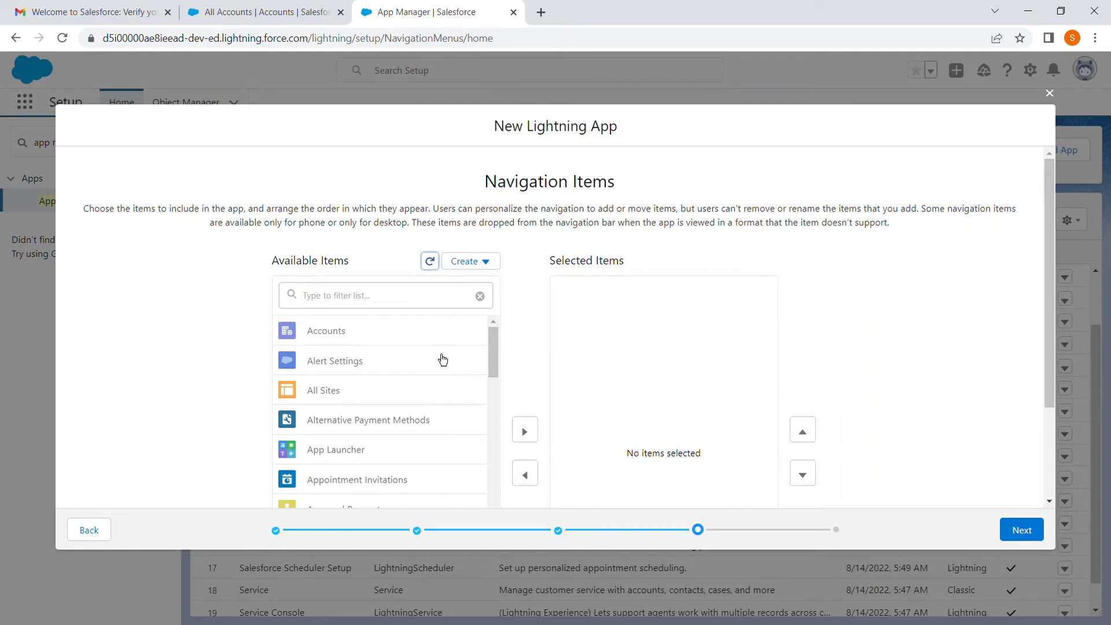
Step: Add Accounts and Contracts to the app's selected navigation items, filtering the available items by "cont" for Contracts
scroll(423, 342, "down", 2)
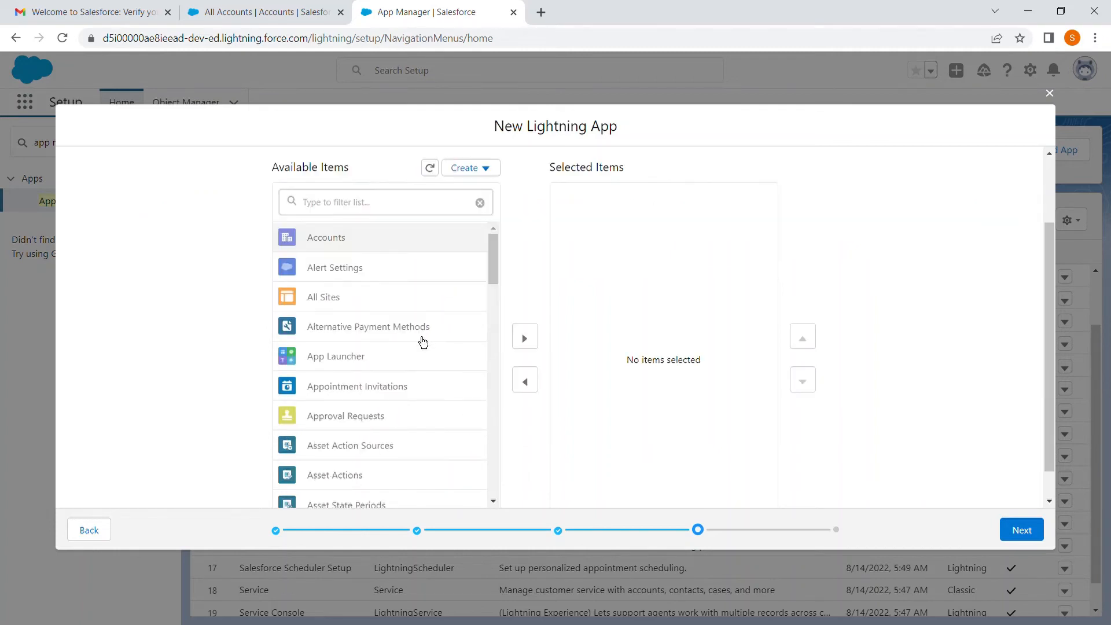
left_click(530, 346)
left_click(380, 202)
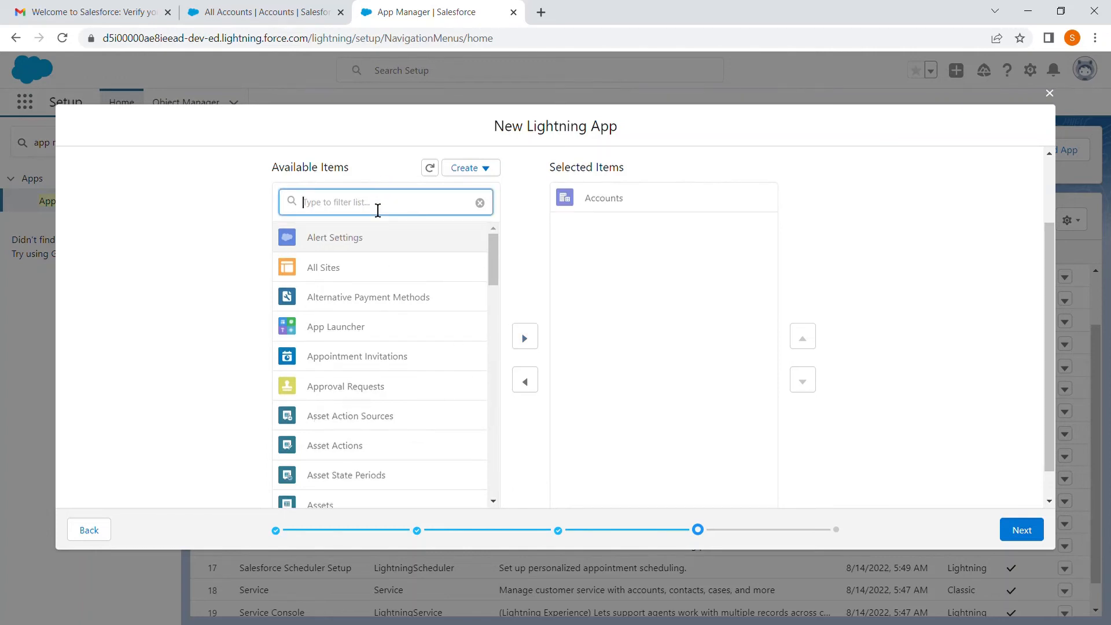
type("cont")
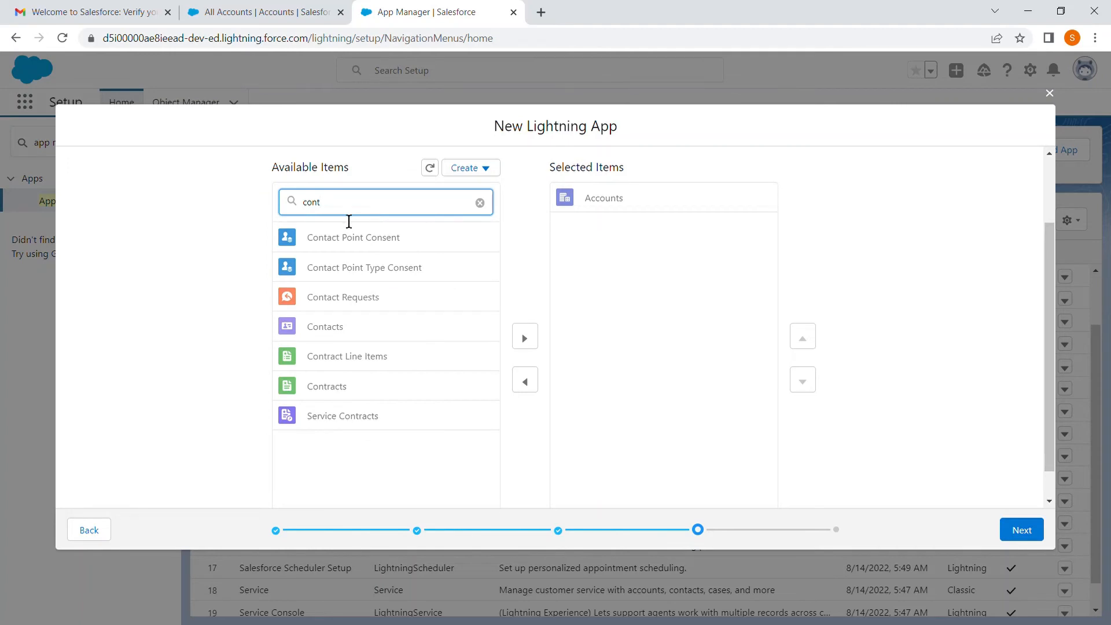
left_click(343, 390)
left_click(527, 341)
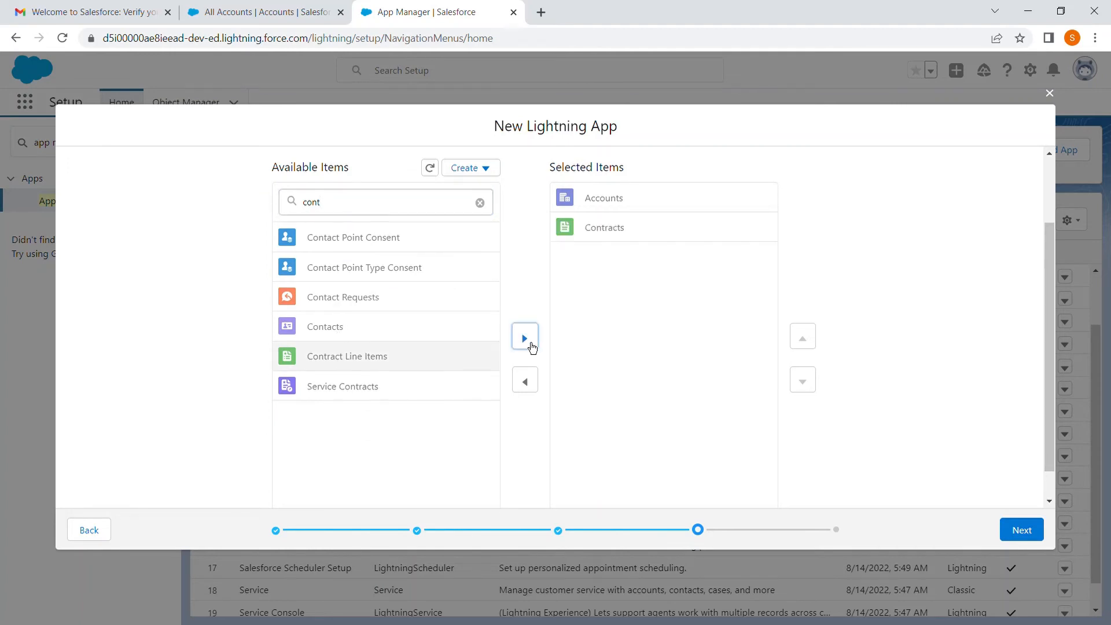
Step: Filter the available items by "leads" and add Leads to the app's selected navigation items
left_click(419, 209)
type("lead")
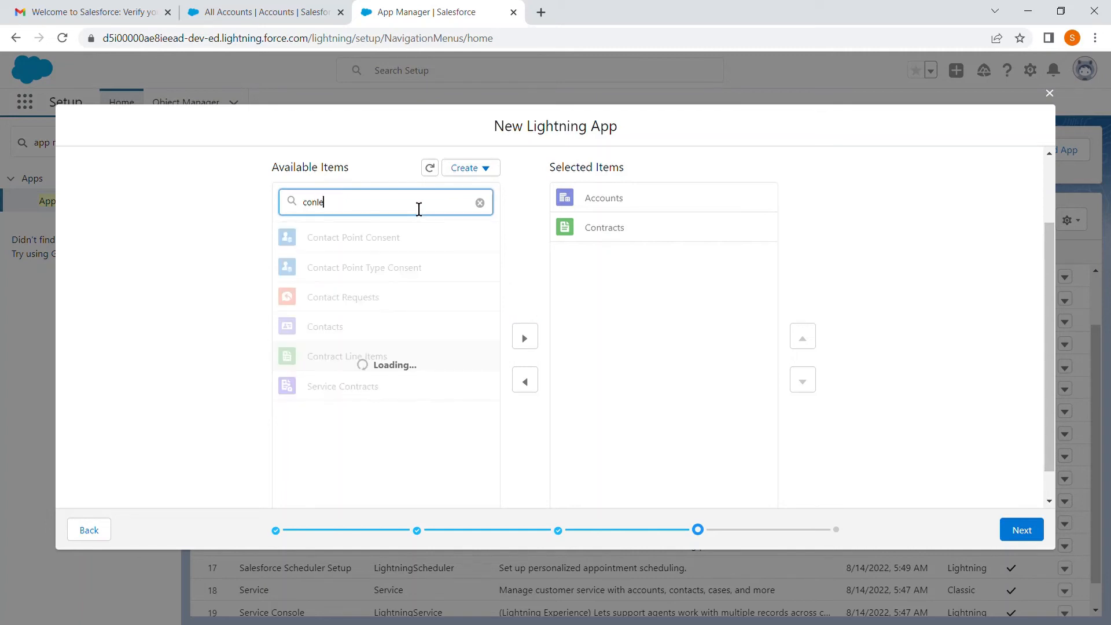
key("BackSpace")
key("BackSpace")
key("BackSpace")
key("BackSpace")
key("BackSpace")
key("BackSpace")
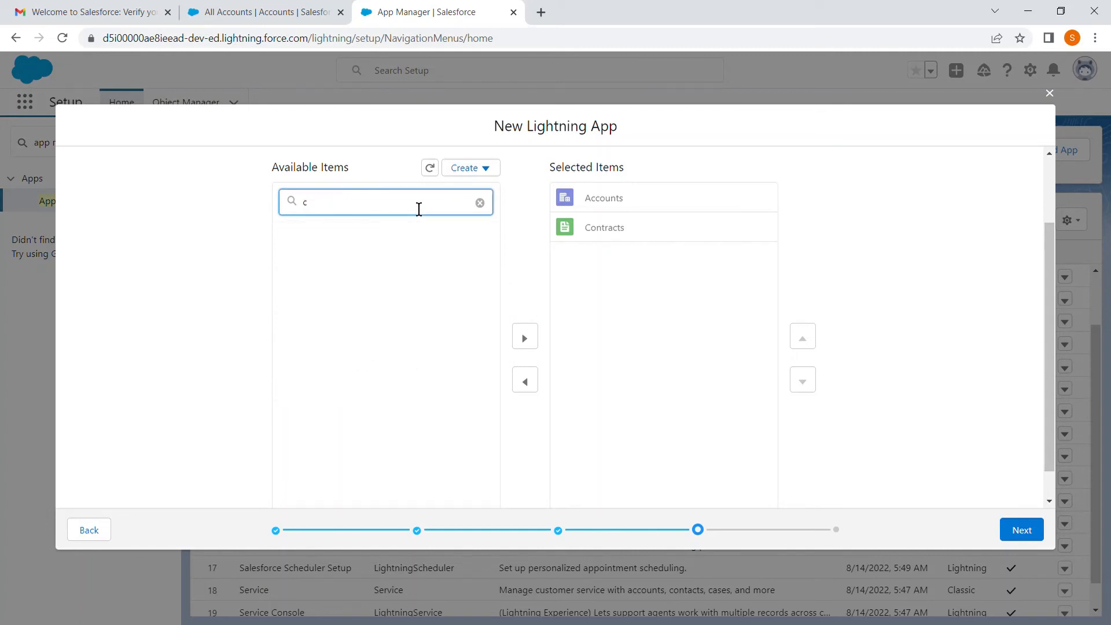
type("lead")
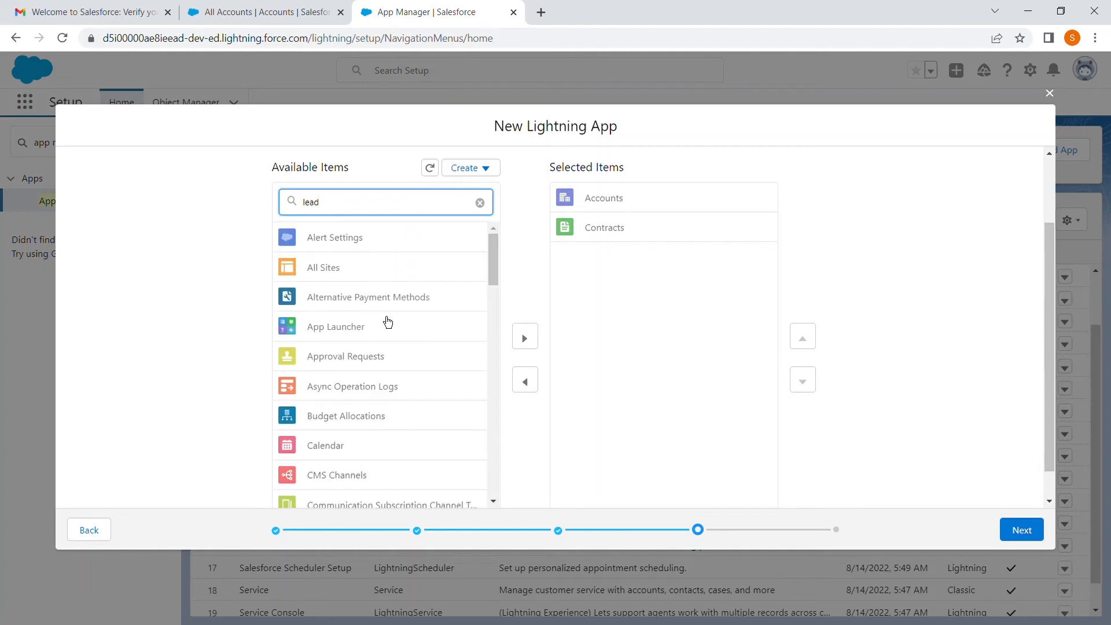
scroll(389, 298, "down", 3)
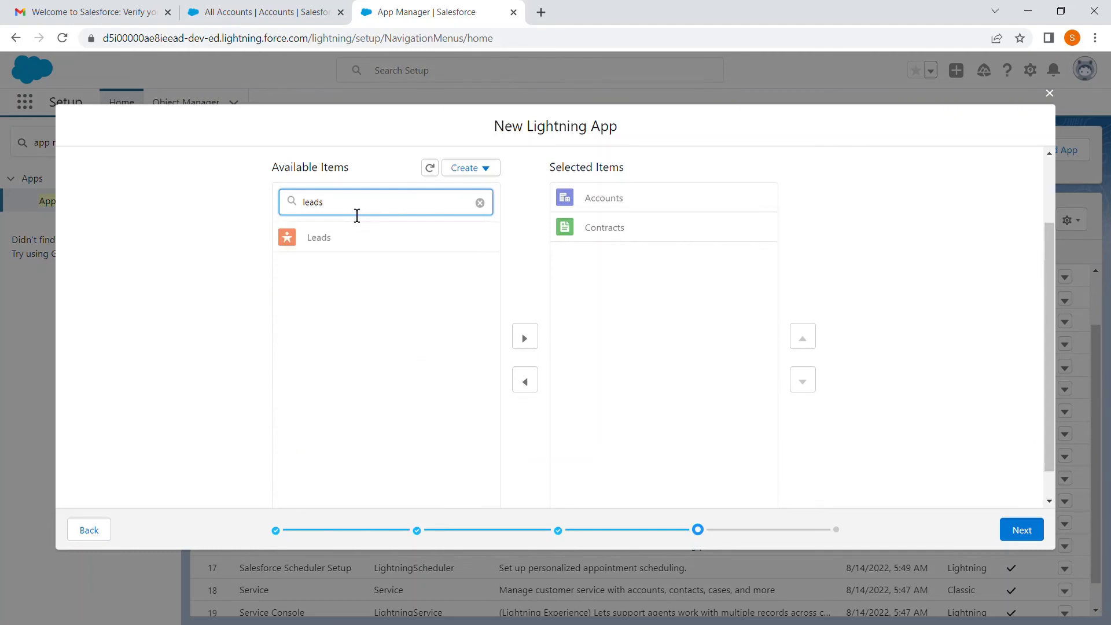
left_click(329, 247)
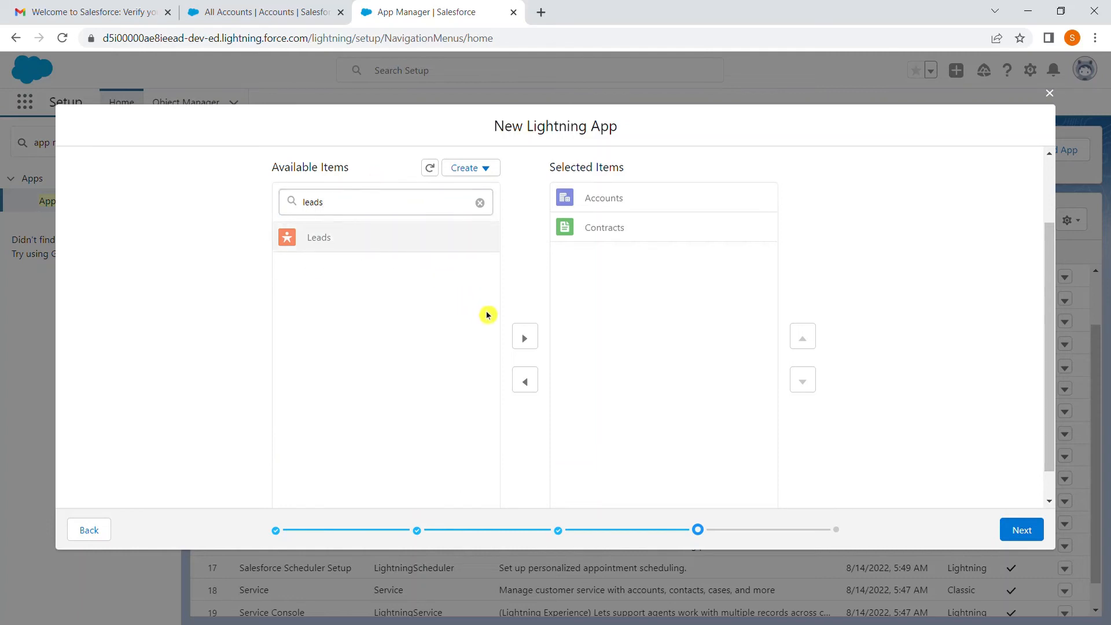
left_click(536, 344)
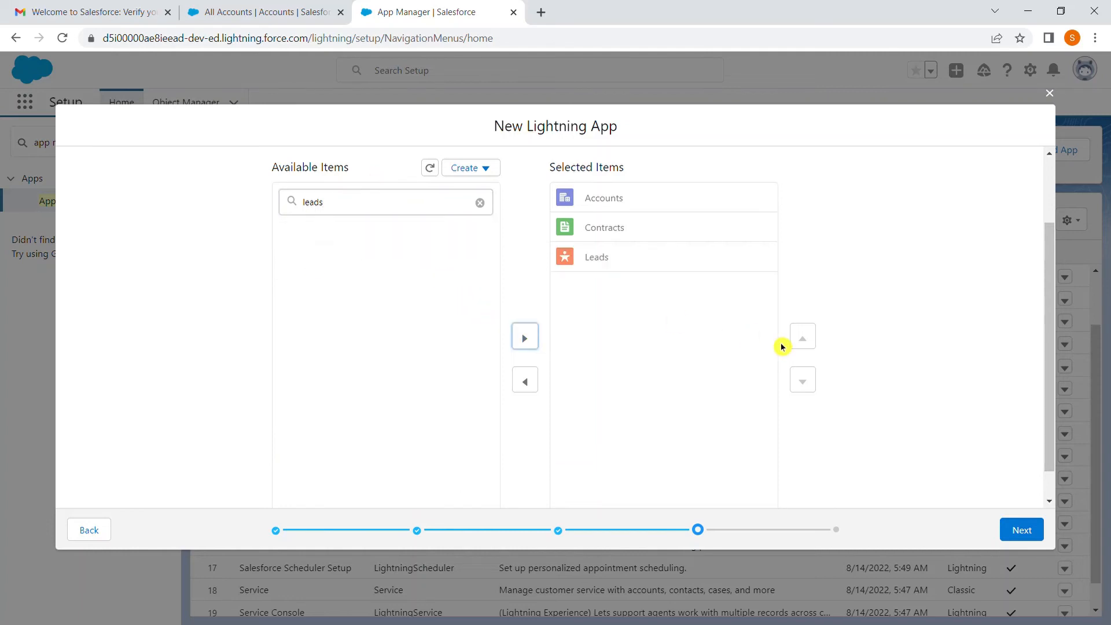
Step: Reorder the selected navigation items to Leads, Accounts, Contracts and continue to User Profiles
left_click(702, 269)
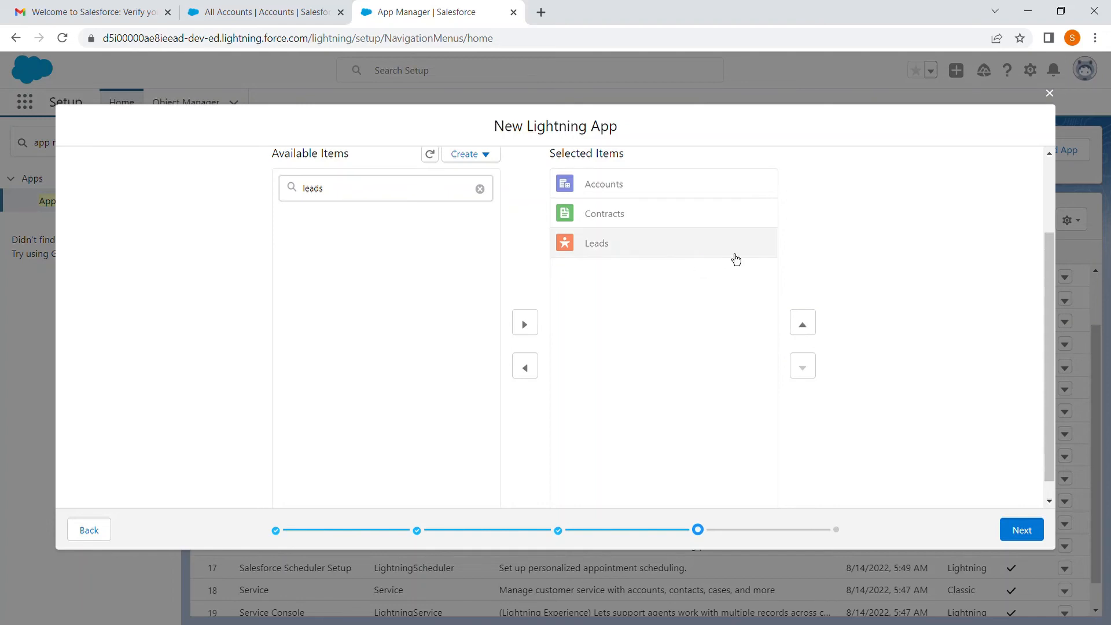
left_click(812, 328)
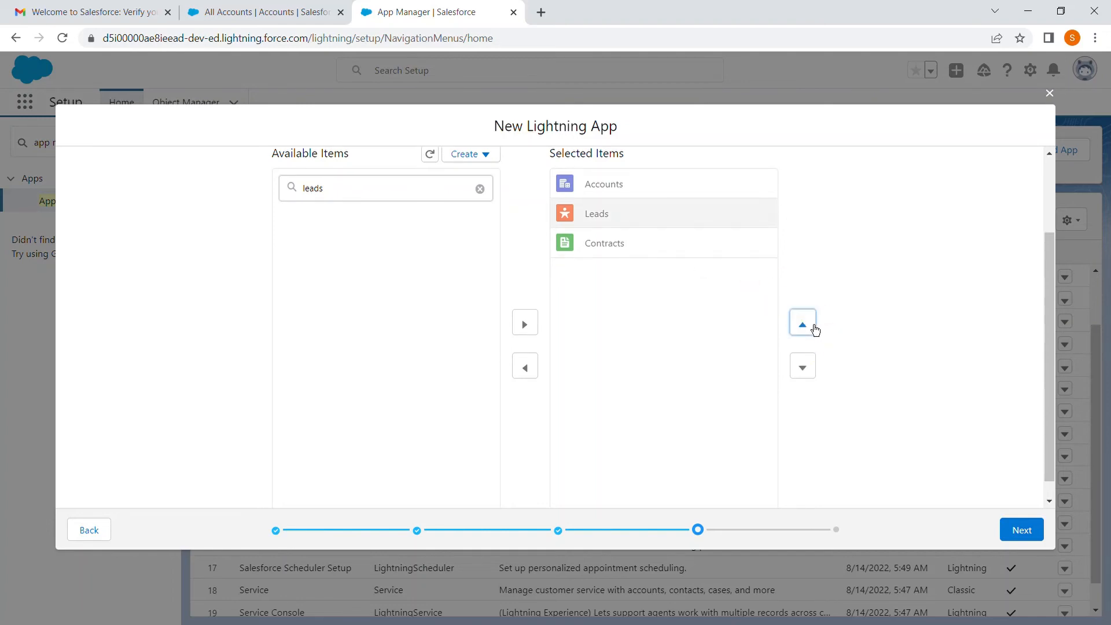
left_click(676, 197)
left_click(811, 366)
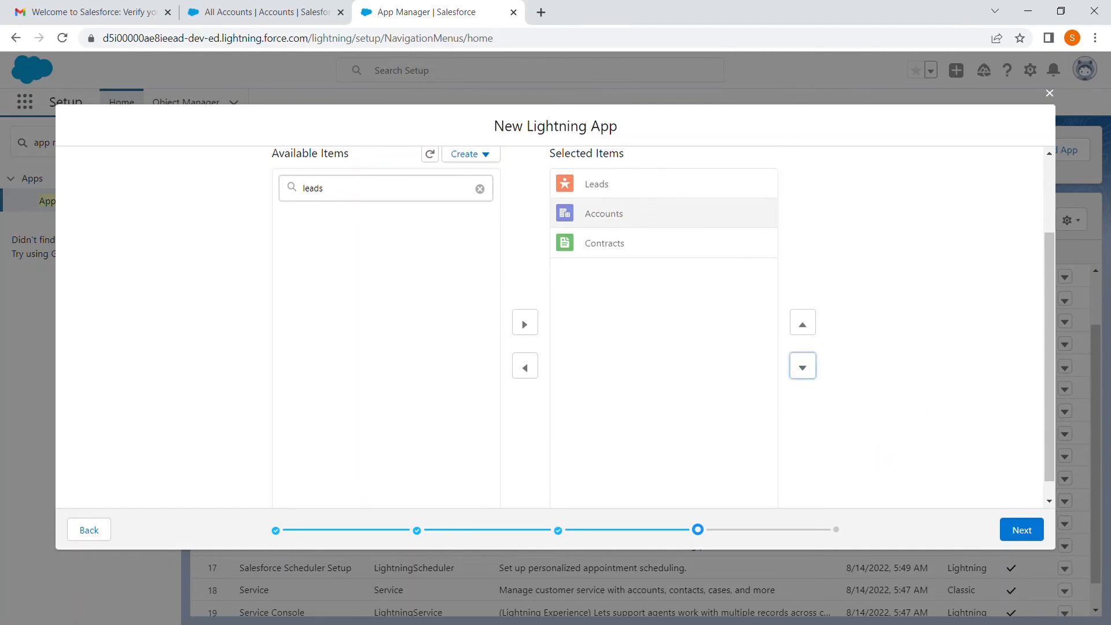
left_click(1027, 537)
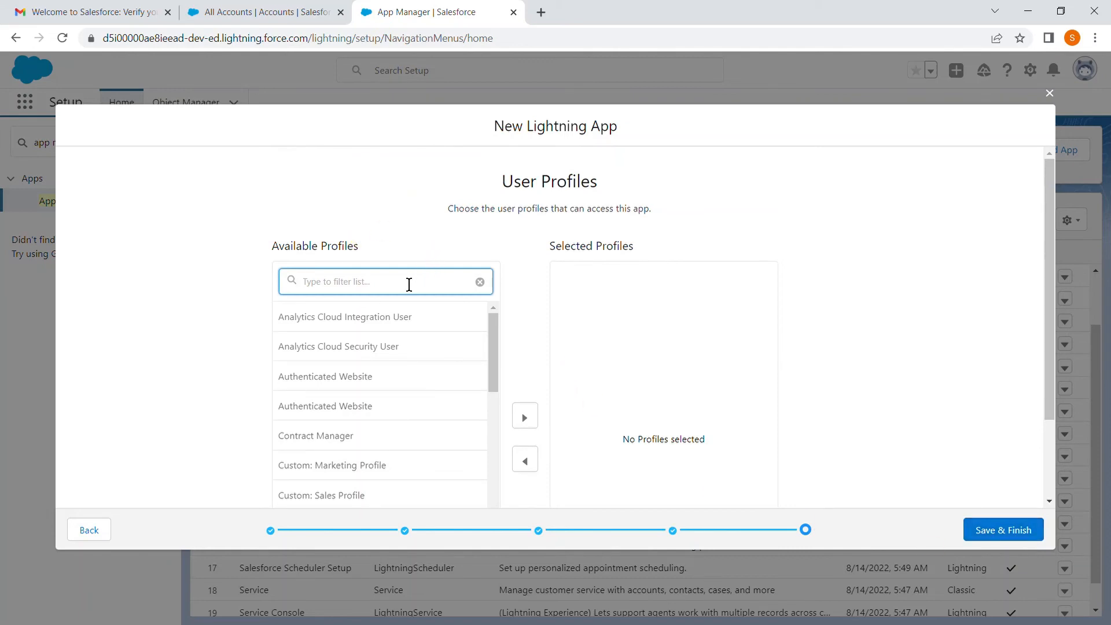
Step: Filter the available profiles by "system", grant System Administrator access to the app, and save the finished app
type("system")
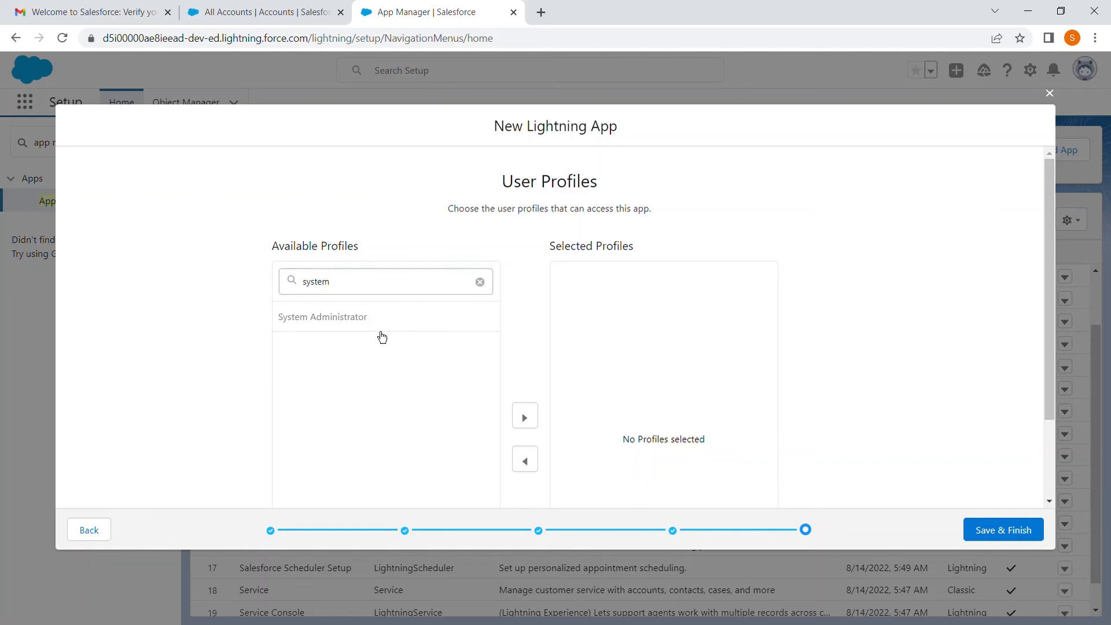
left_click(382, 335)
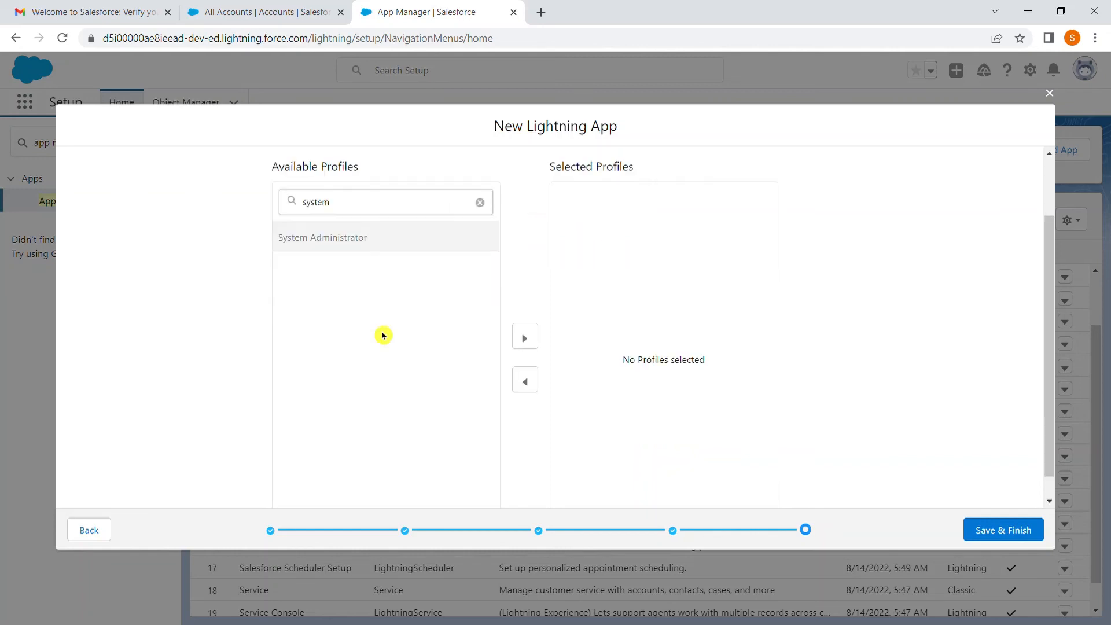
double_click(432, 242)
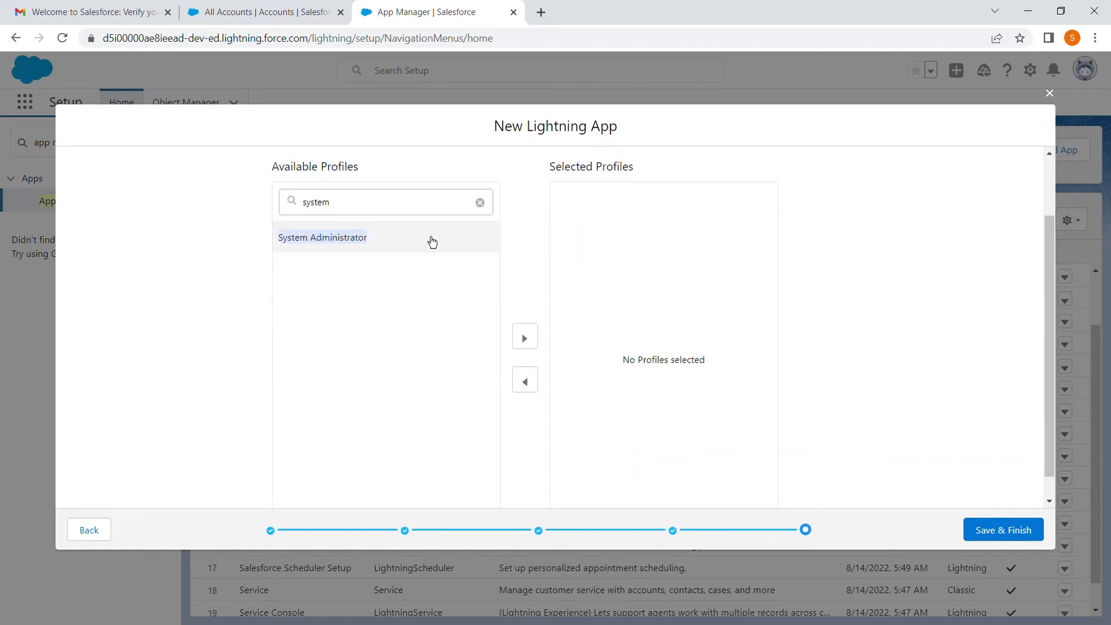
left_click(525, 339)
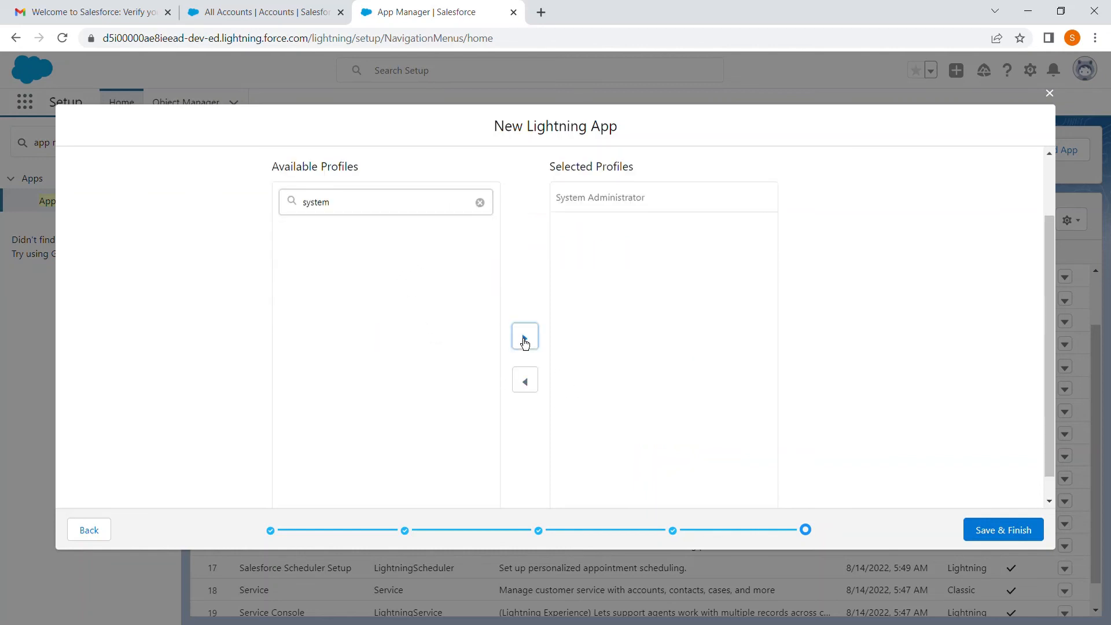
left_click(985, 533)
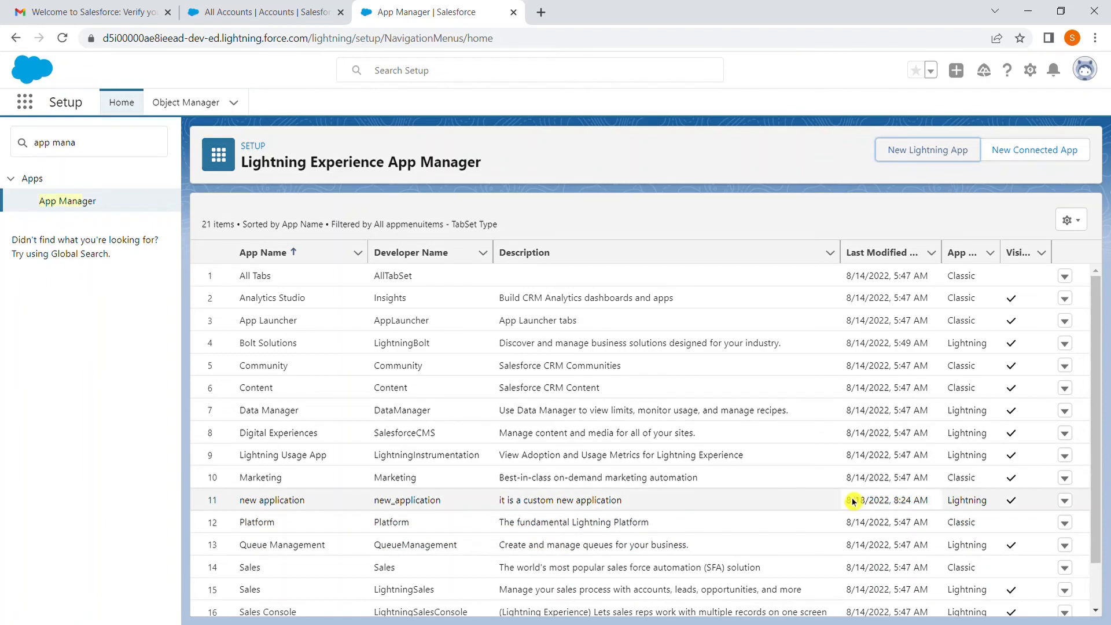
Step: Examine the row actions offered for new application and for Digital Experiences in the app list
left_click(1068, 504)
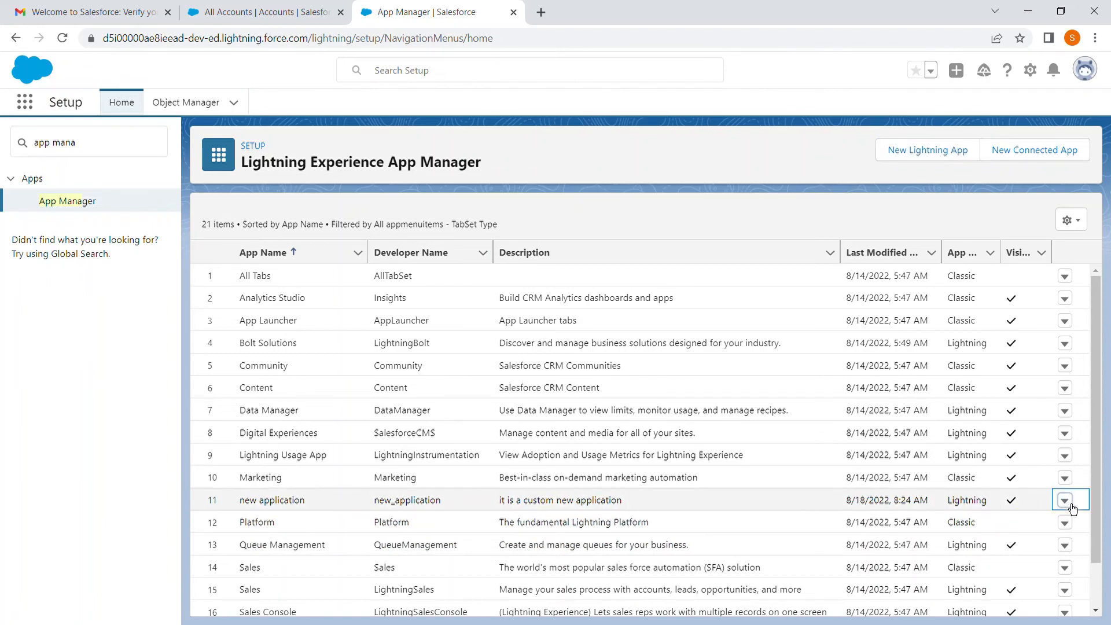
left_click(1073, 507)
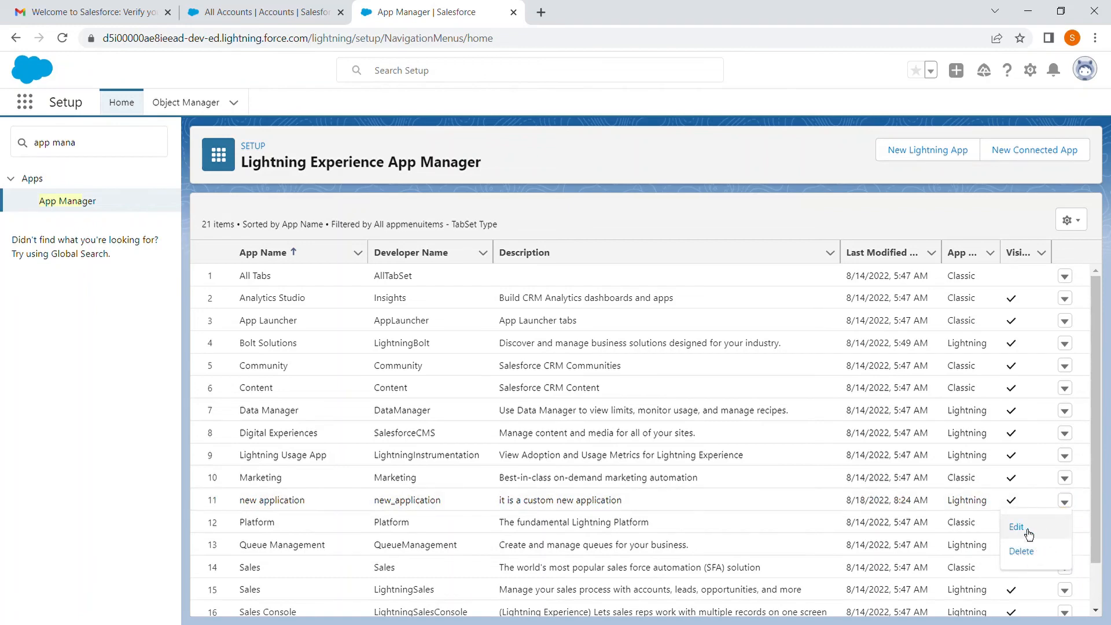
left_click(960, 529)
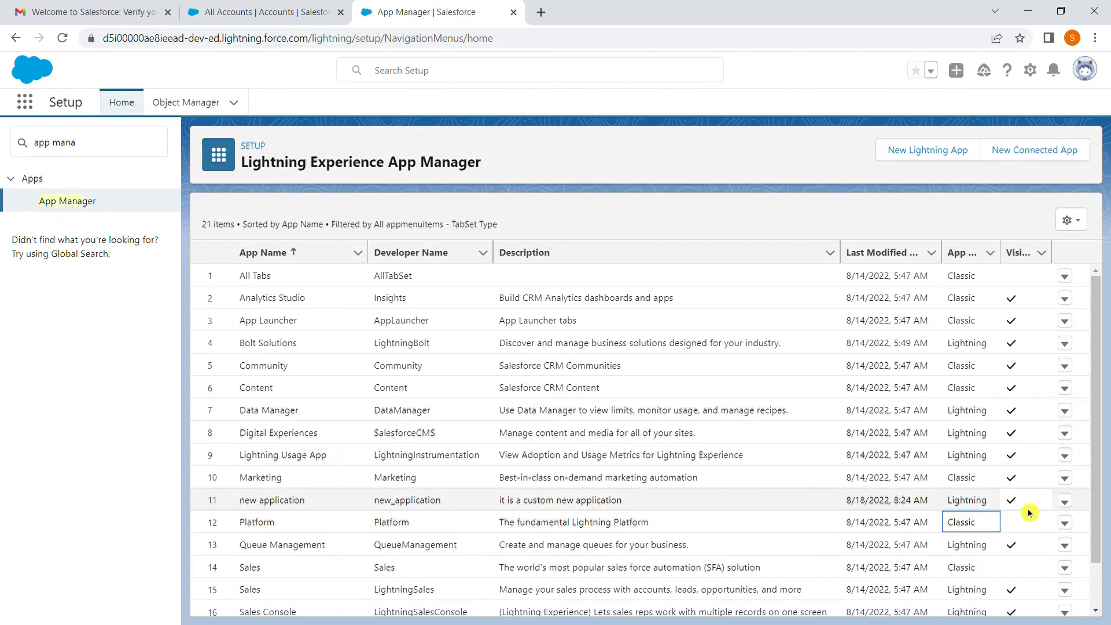
left_click(1016, 528)
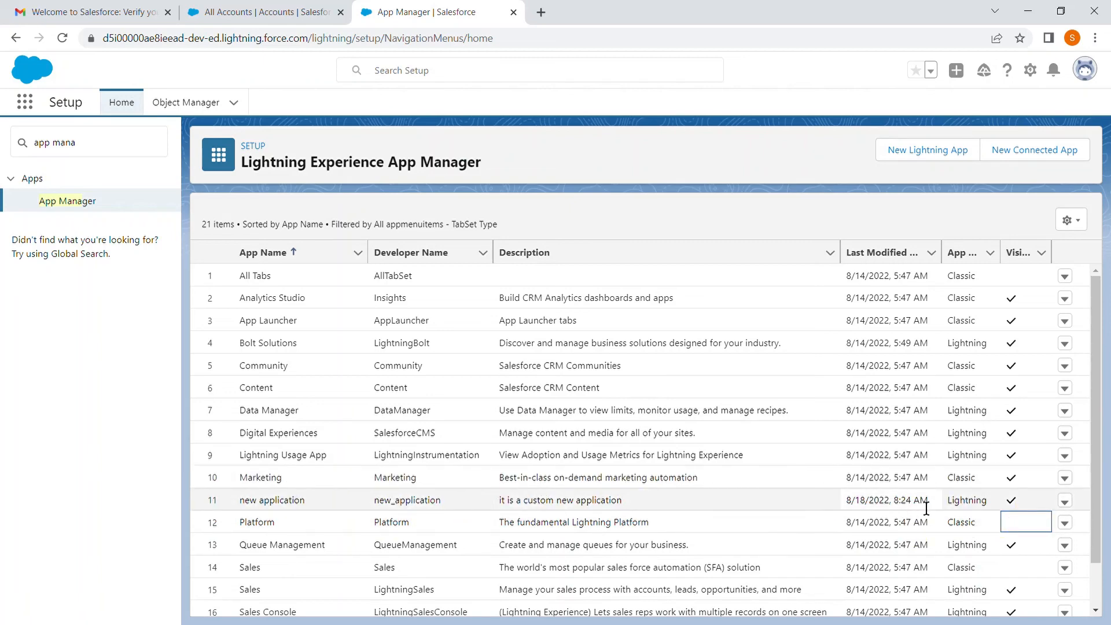
left_click(1065, 436)
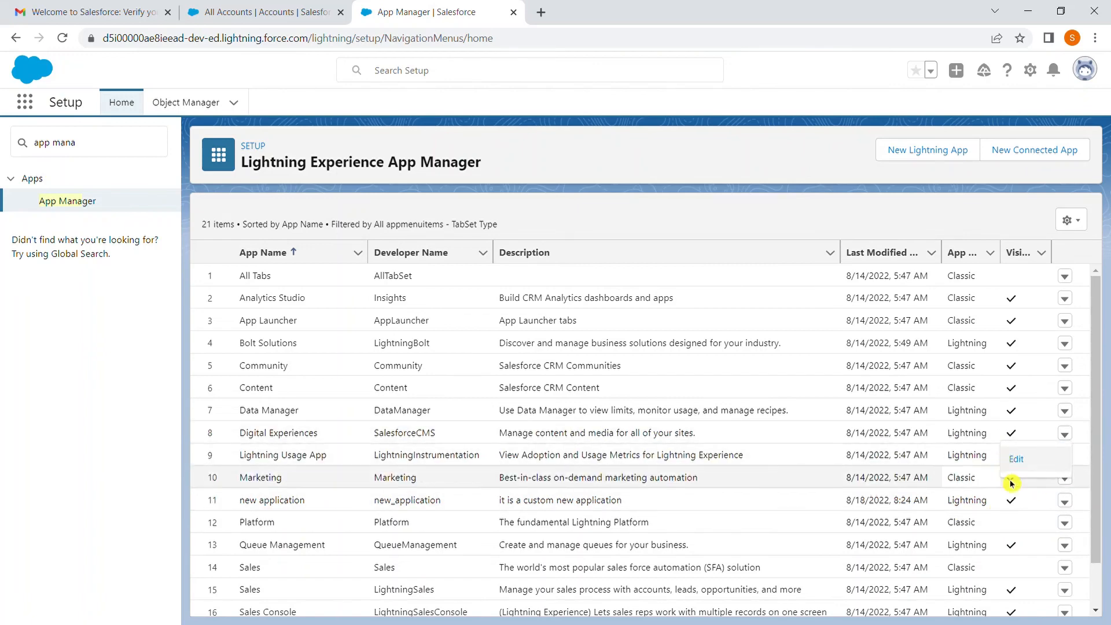
left_click(688, 227)
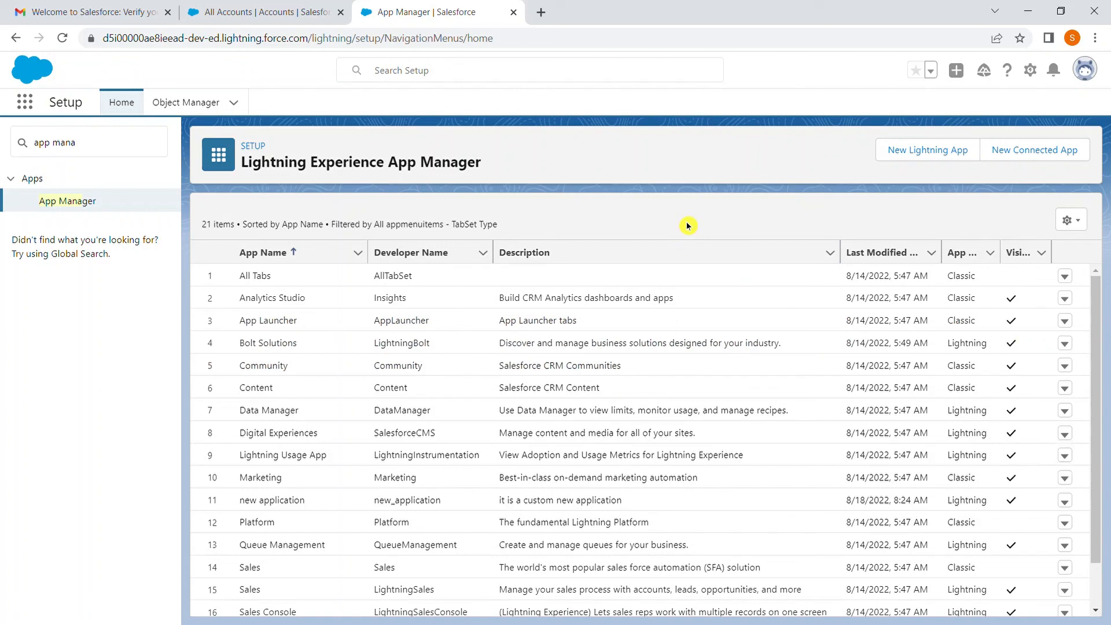
Step: View all apps in the App Launcher and open new application
left_click(24, 109)
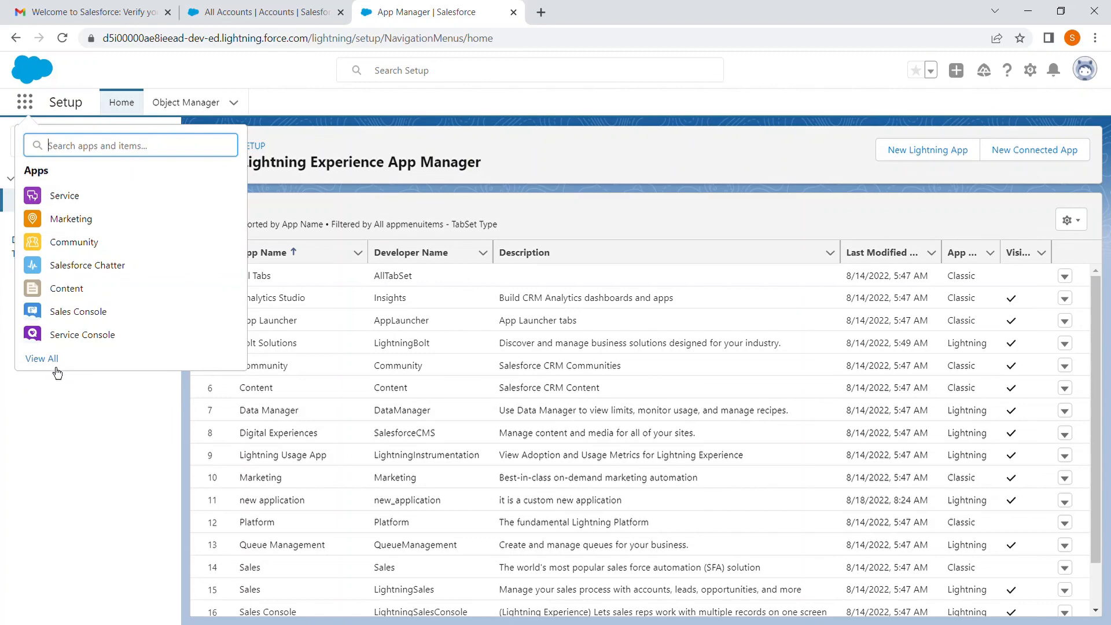
left_click(51, 360)
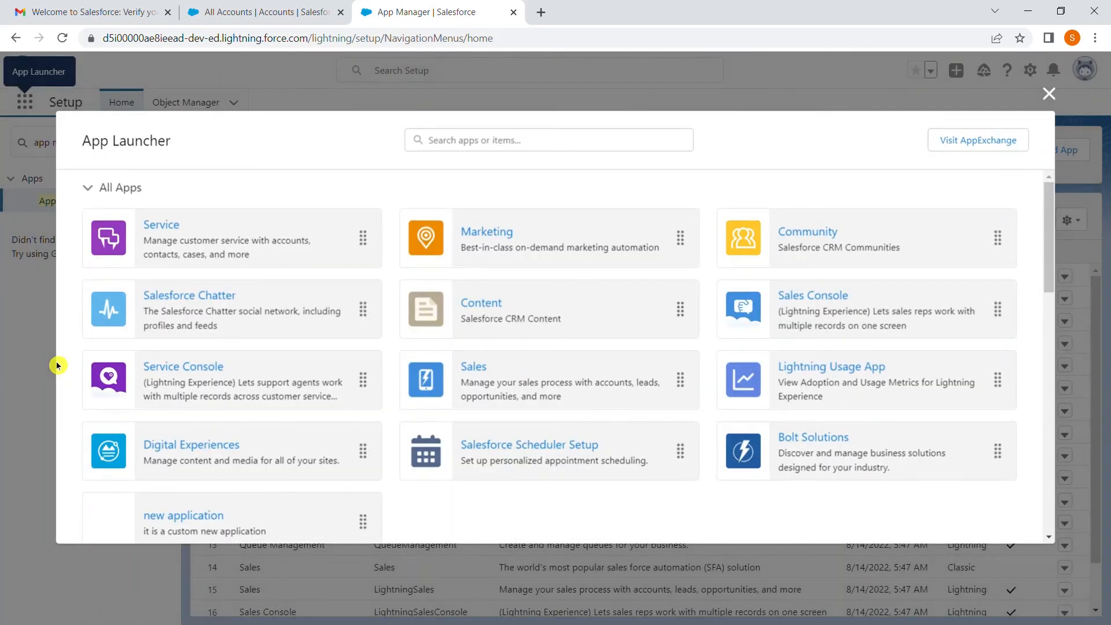
scroll(602, 434, "down", 3)
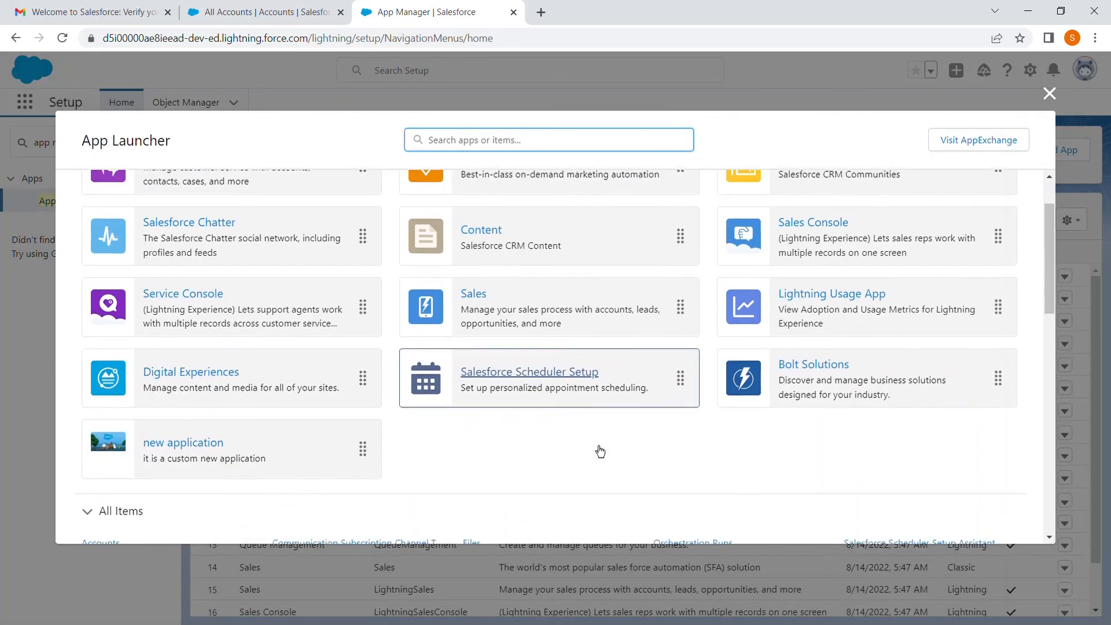
left_click(224, 359)
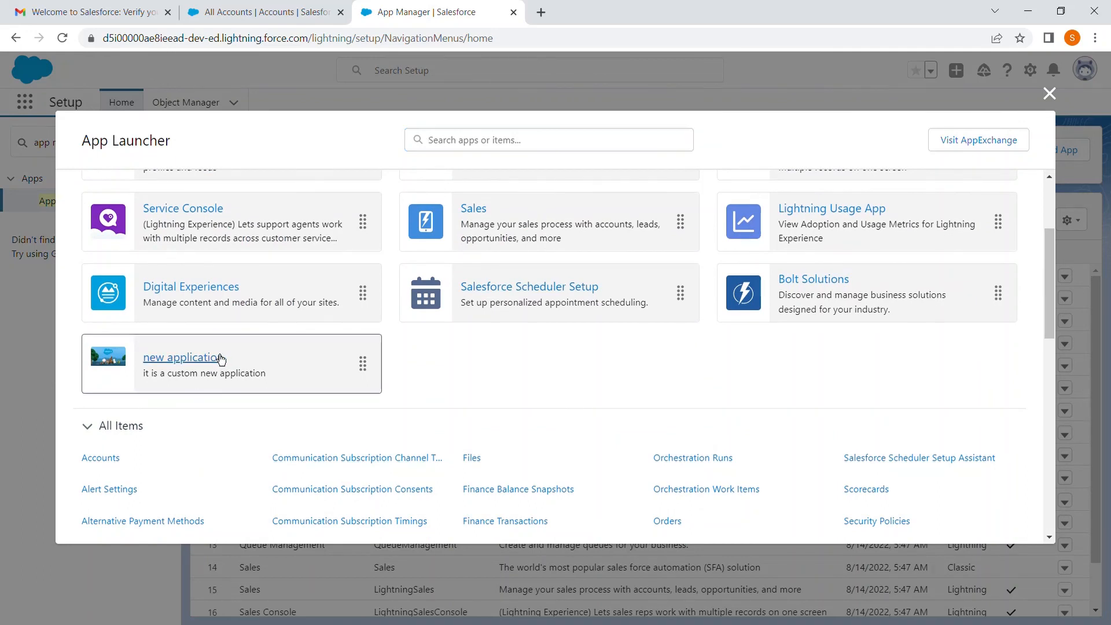